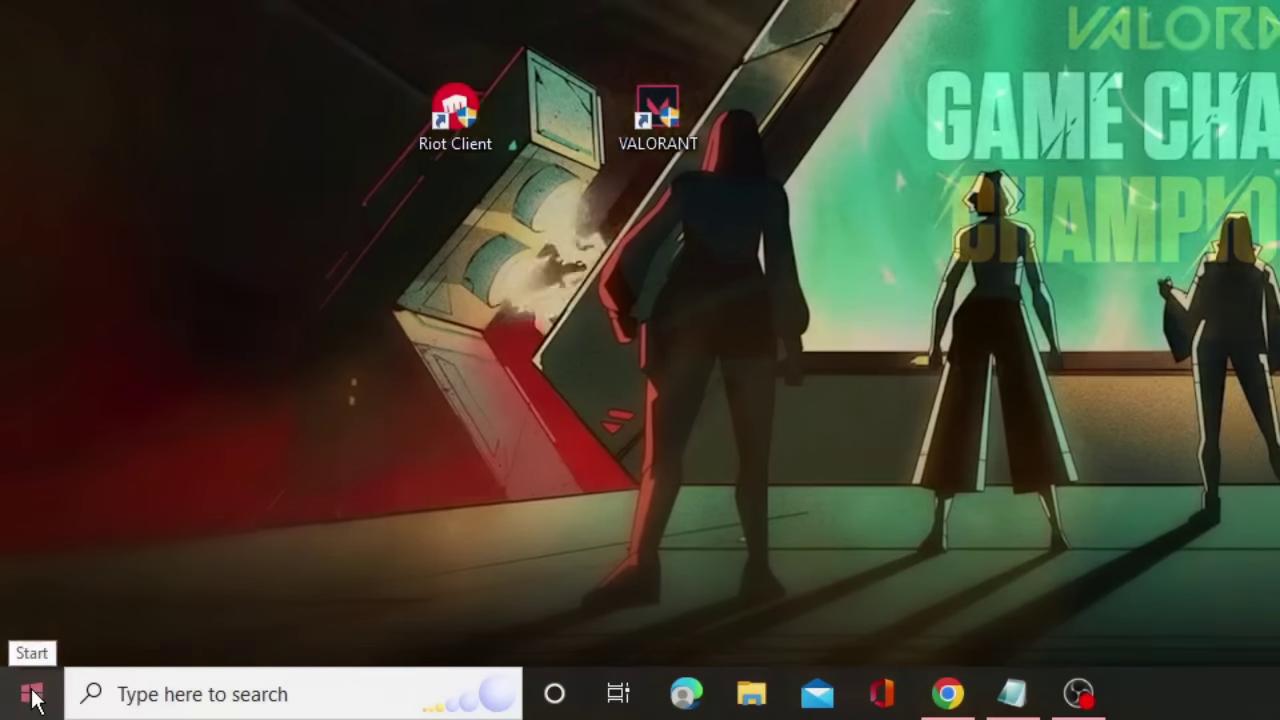
Open Task Manager from the power-user menu and scroll through its list.
right_click(17, 706)
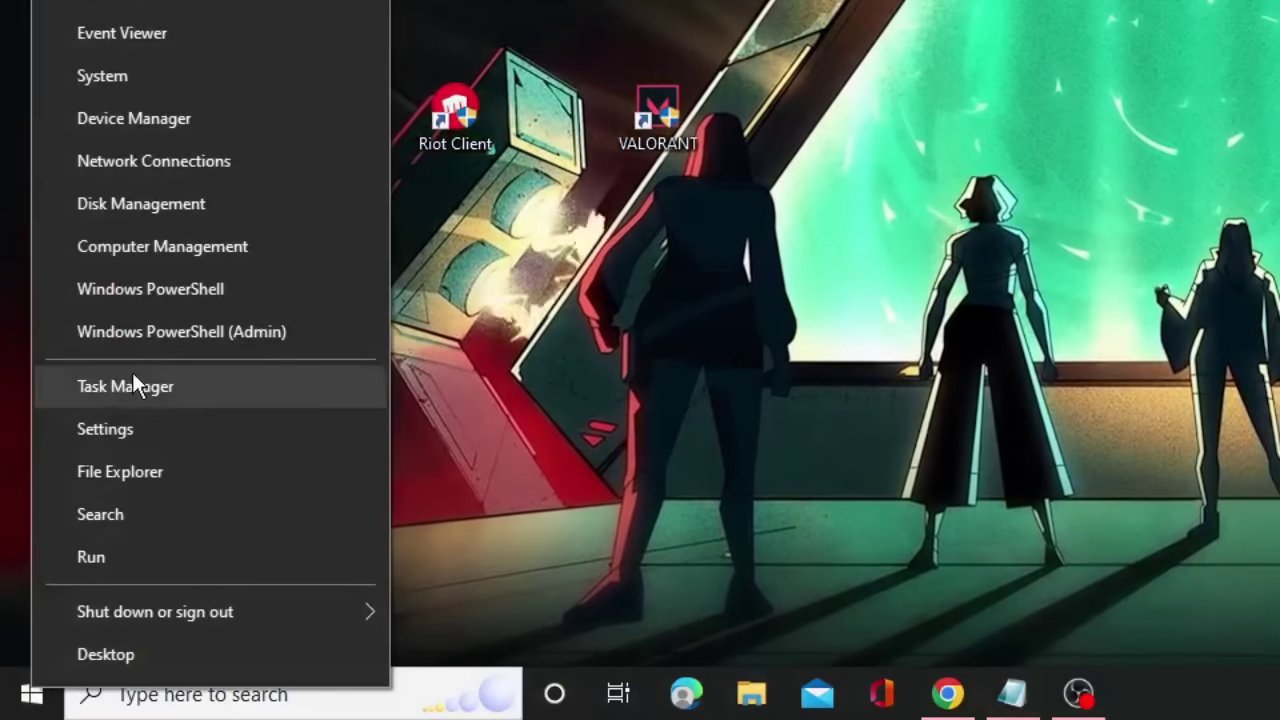
click(134, 382)
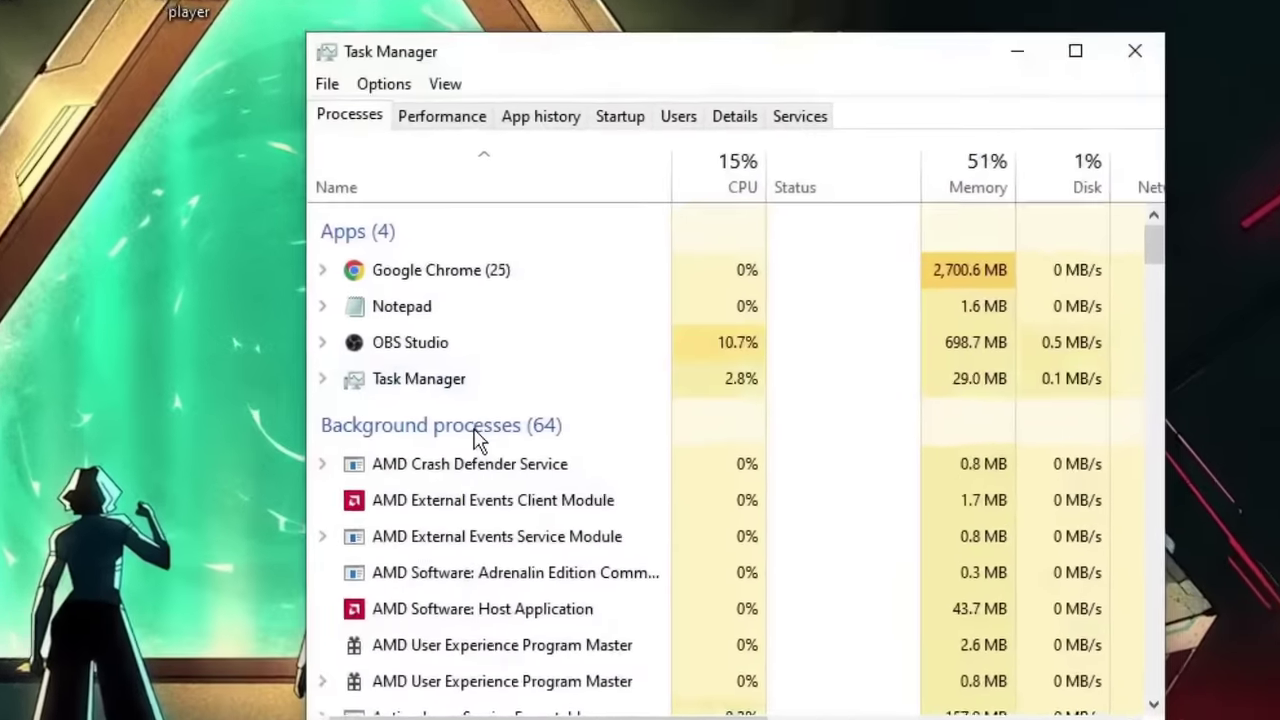
scroll(467, 490, down, 3)
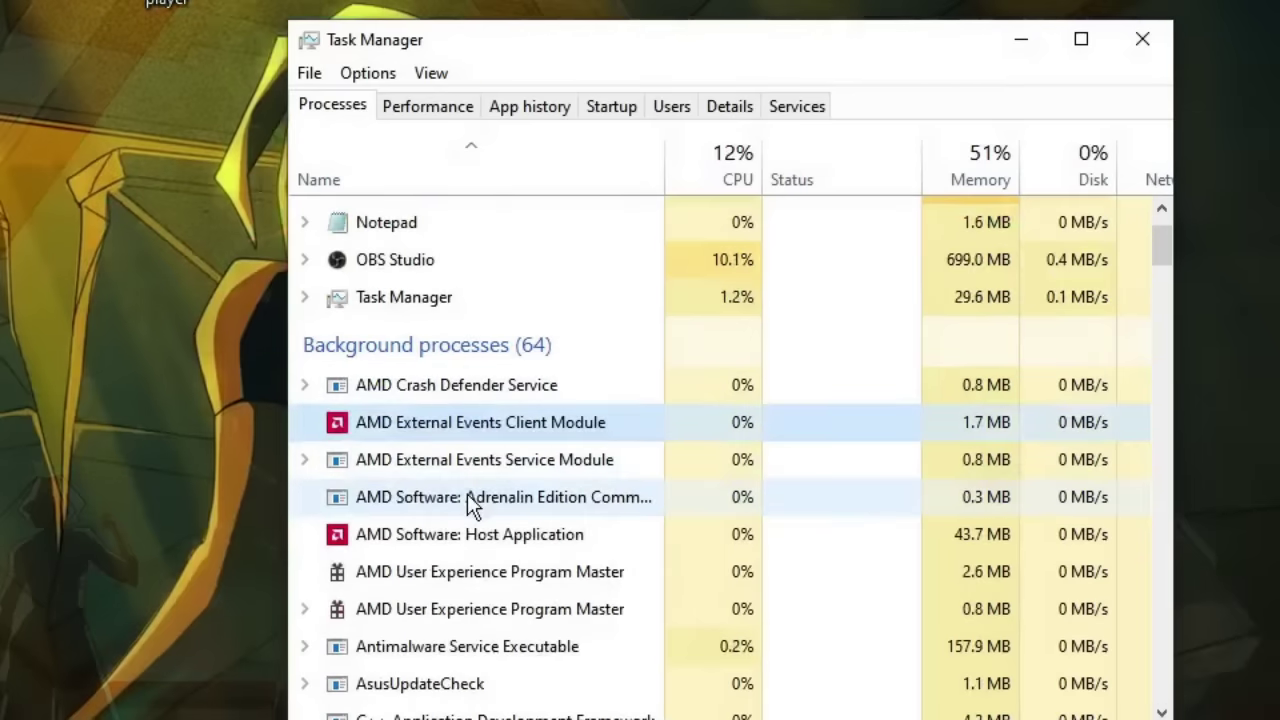
scroll(465, 500, down, 4)
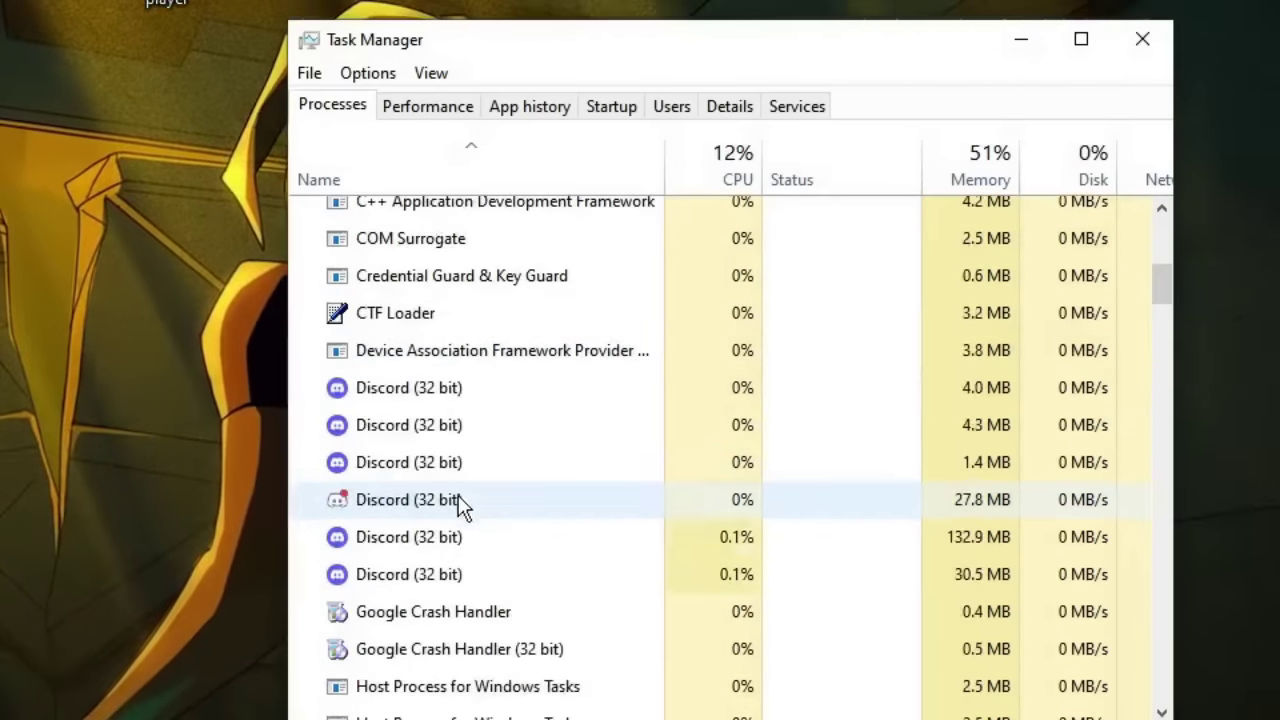
click(460, 495)
scroll(462, 560, down, 2)
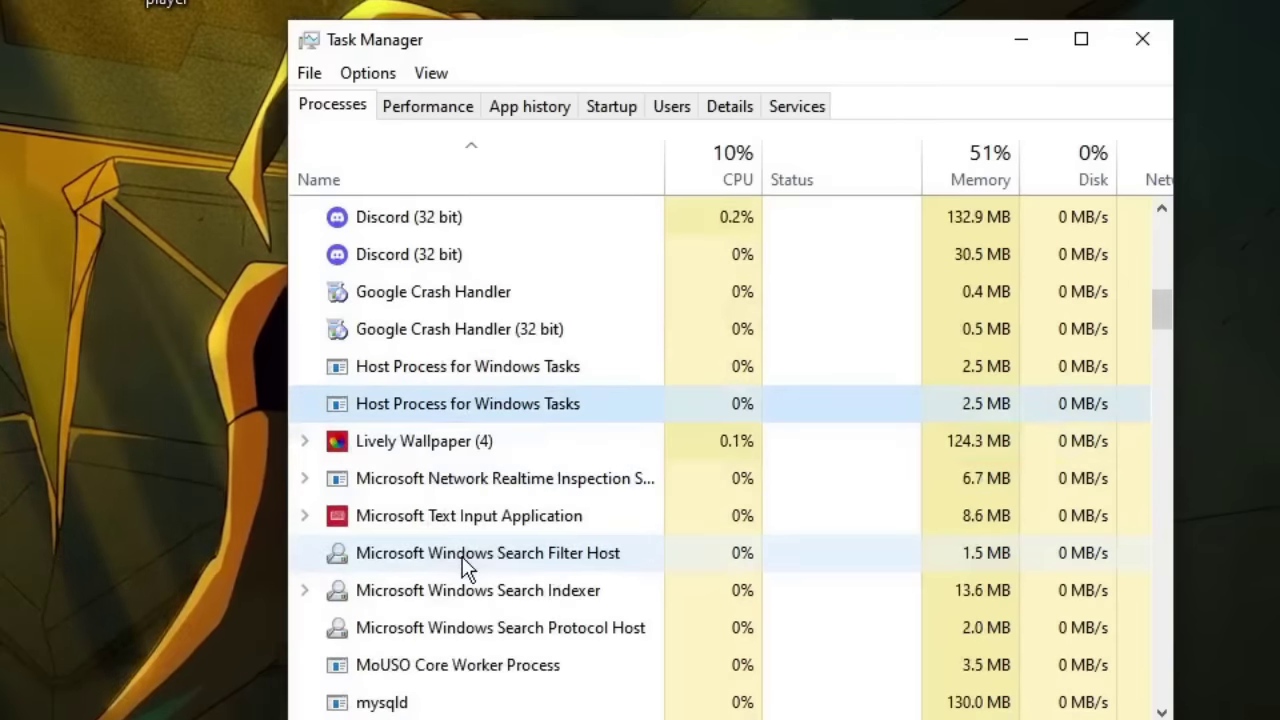
scroll(462, 556, down, 6)
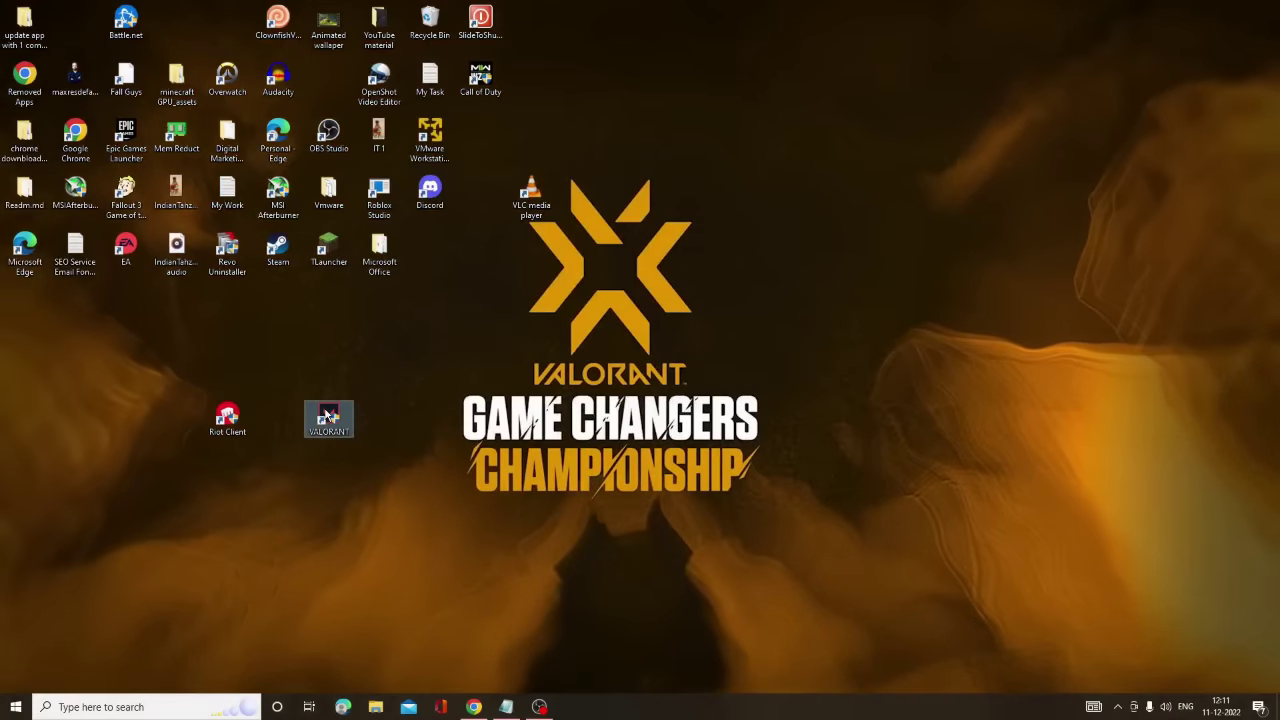
From the VALORANT shortcut's location, browse to VALORANT\live\ShooterGame\Binaries\Win64.
right_click(341, 430)
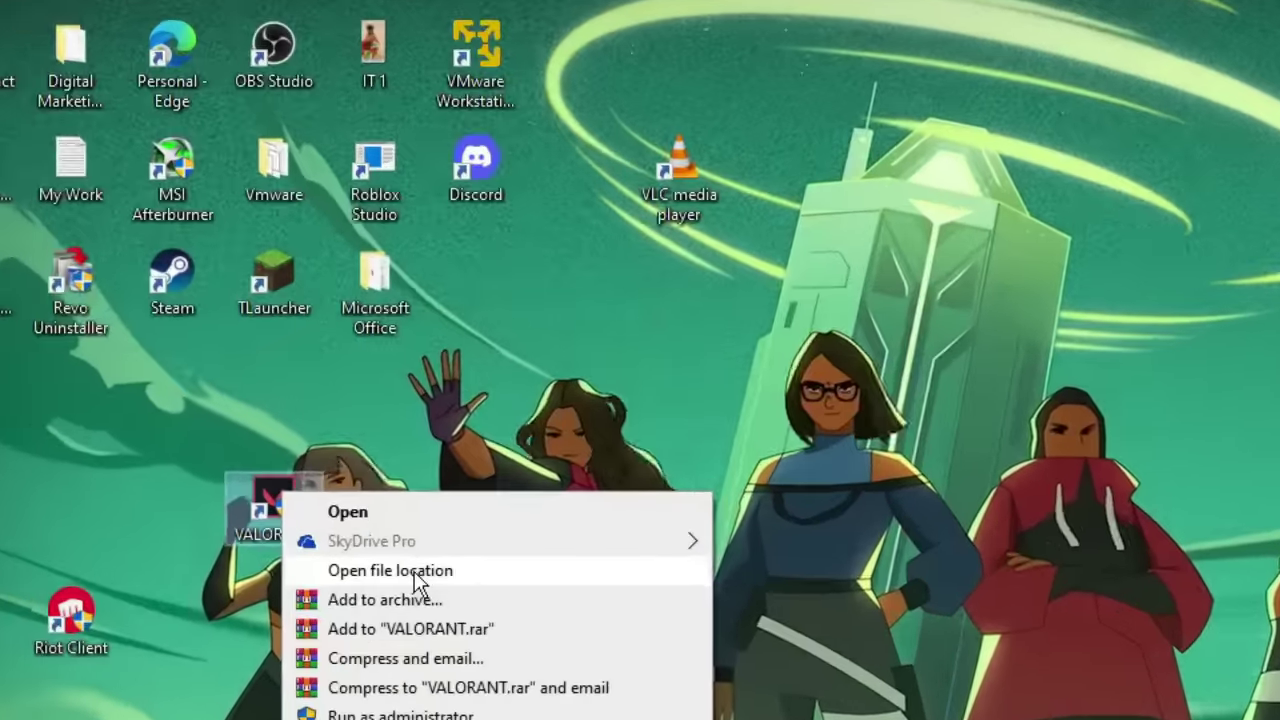
click(422, 484)
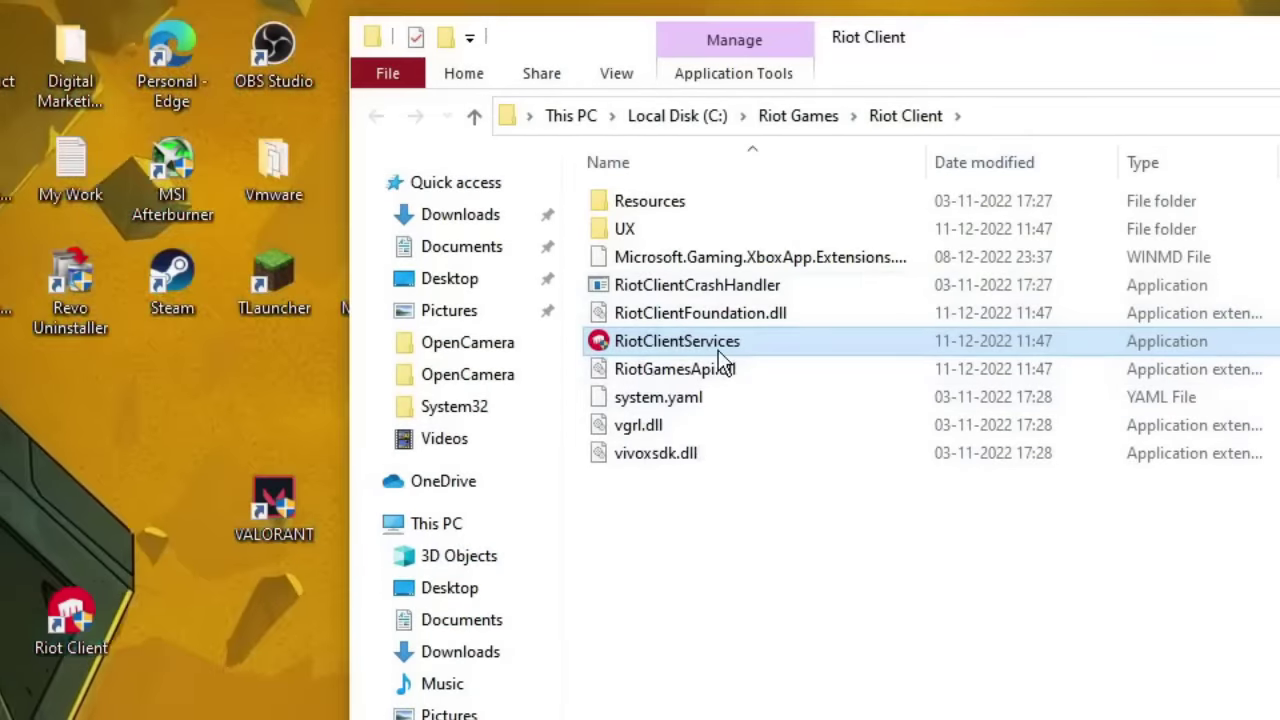
click(806, 128)
click(668, 233)
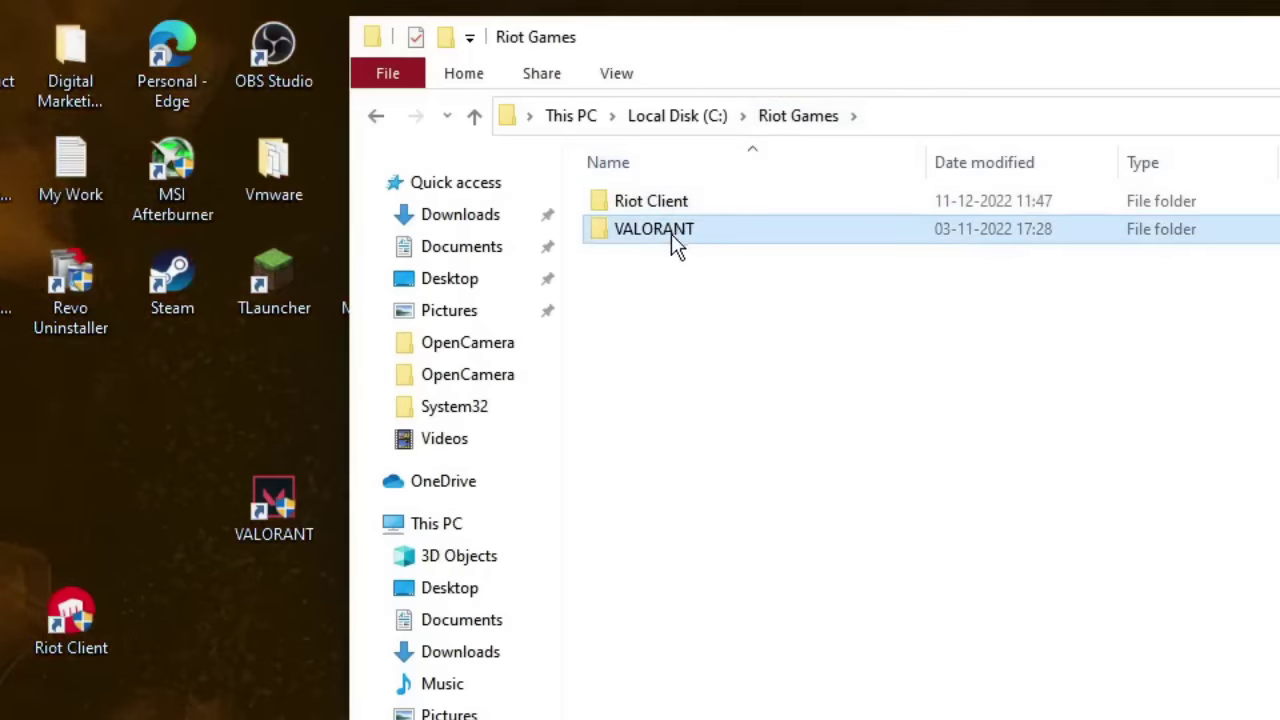
double_click(726, 245)
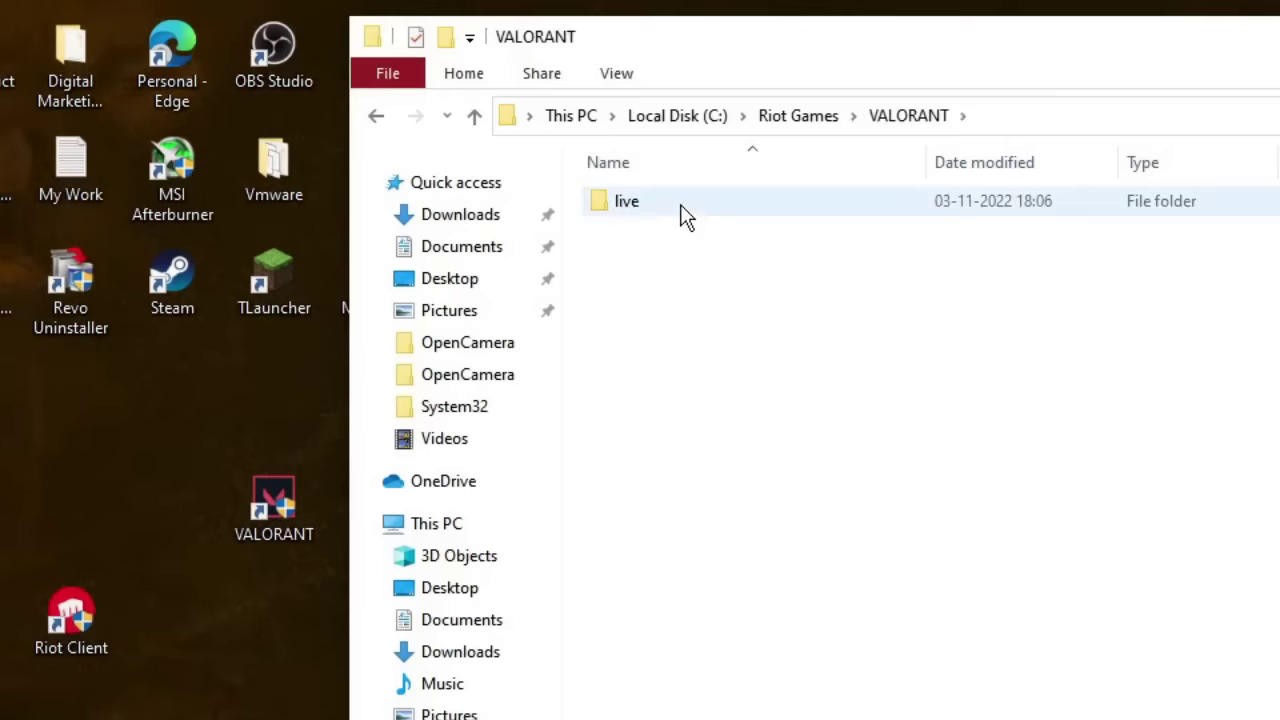
double_click(684, 216)
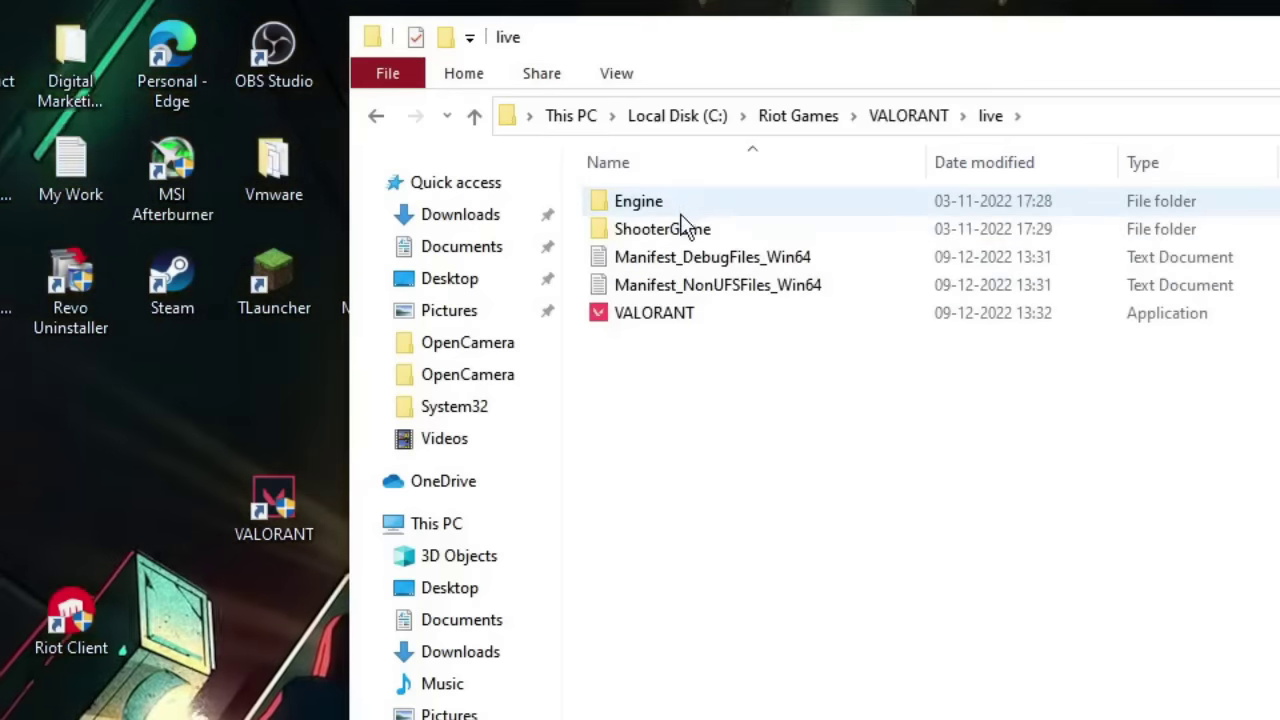
double_click(679, 228)
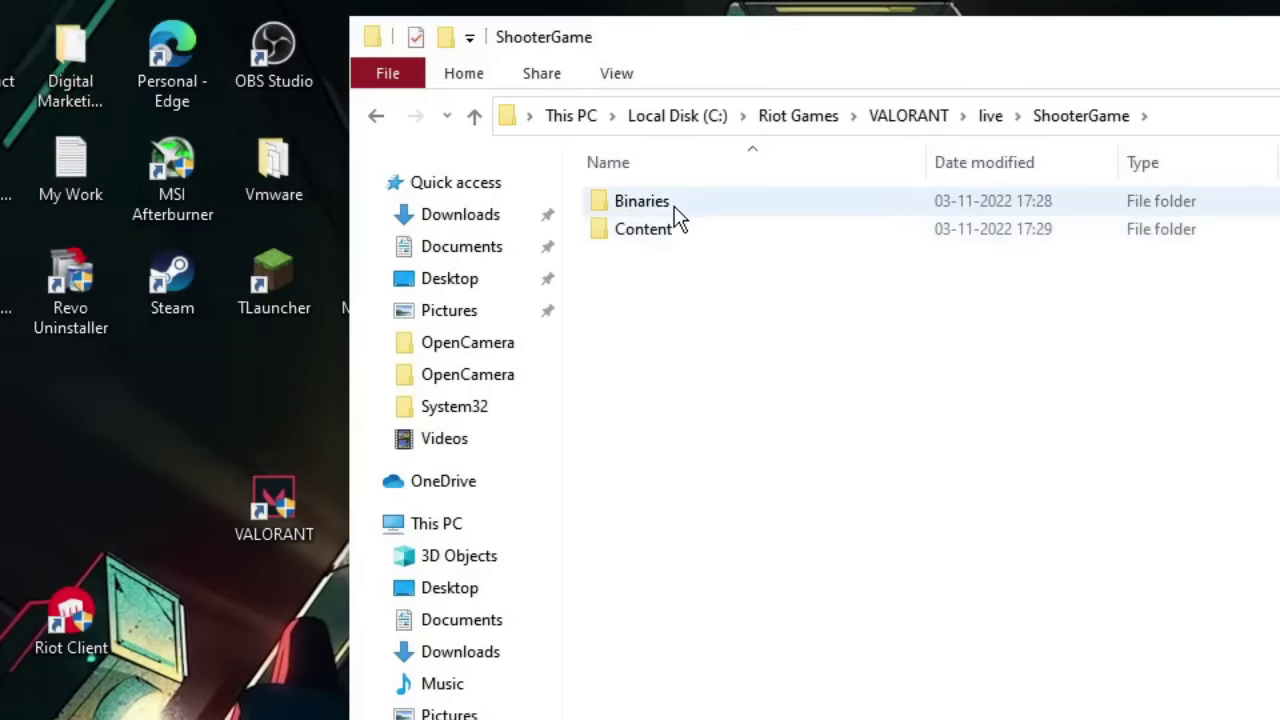
double_click(702, 210)
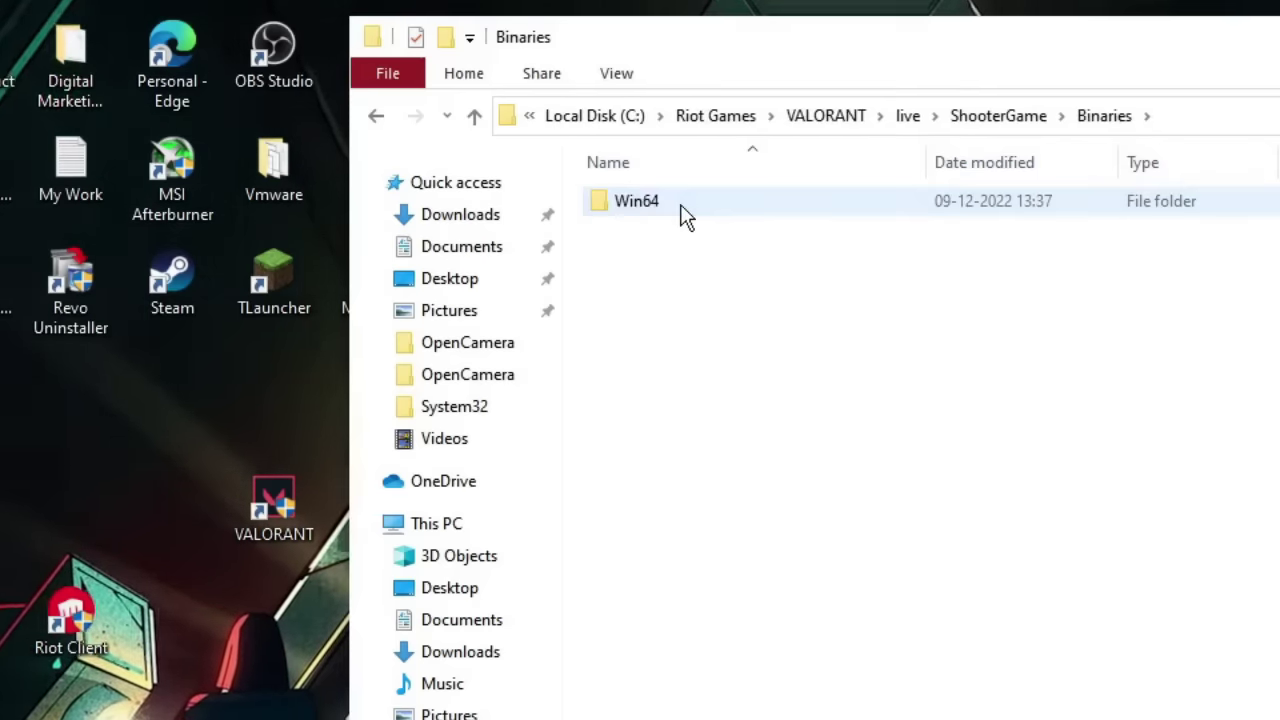
double_click(690, 206)
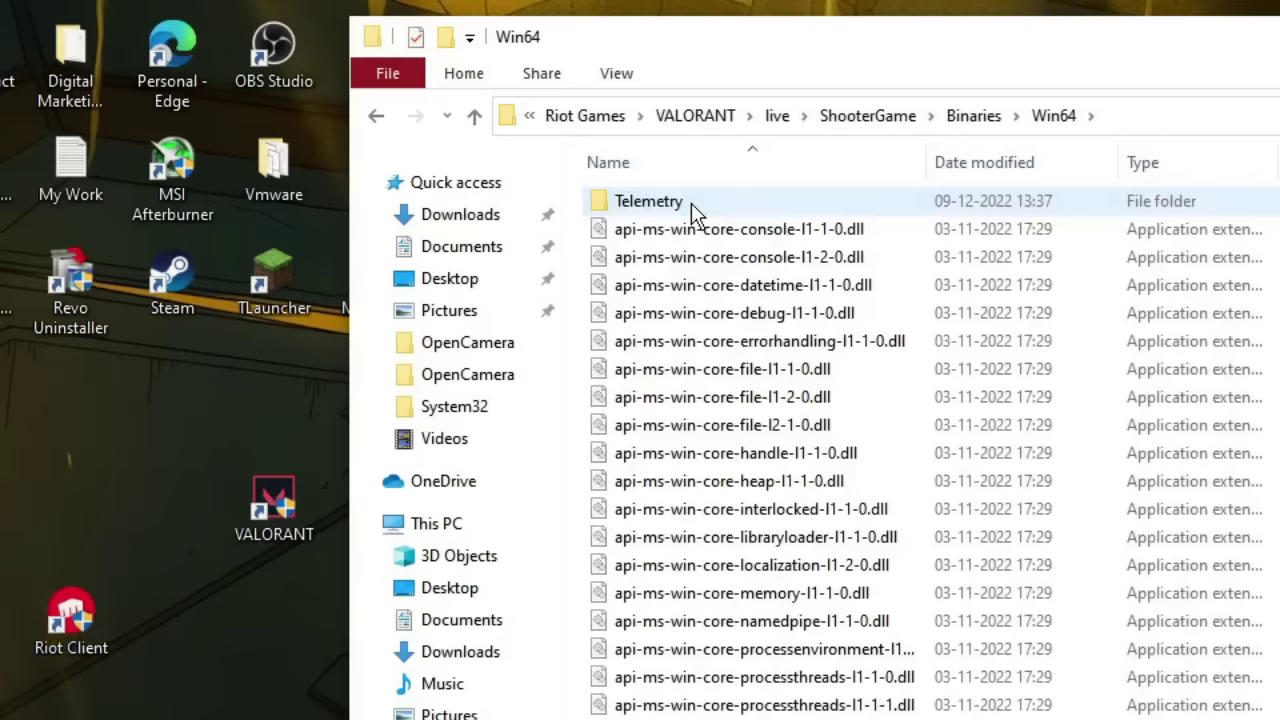
scroll(730, 366, down, 9)
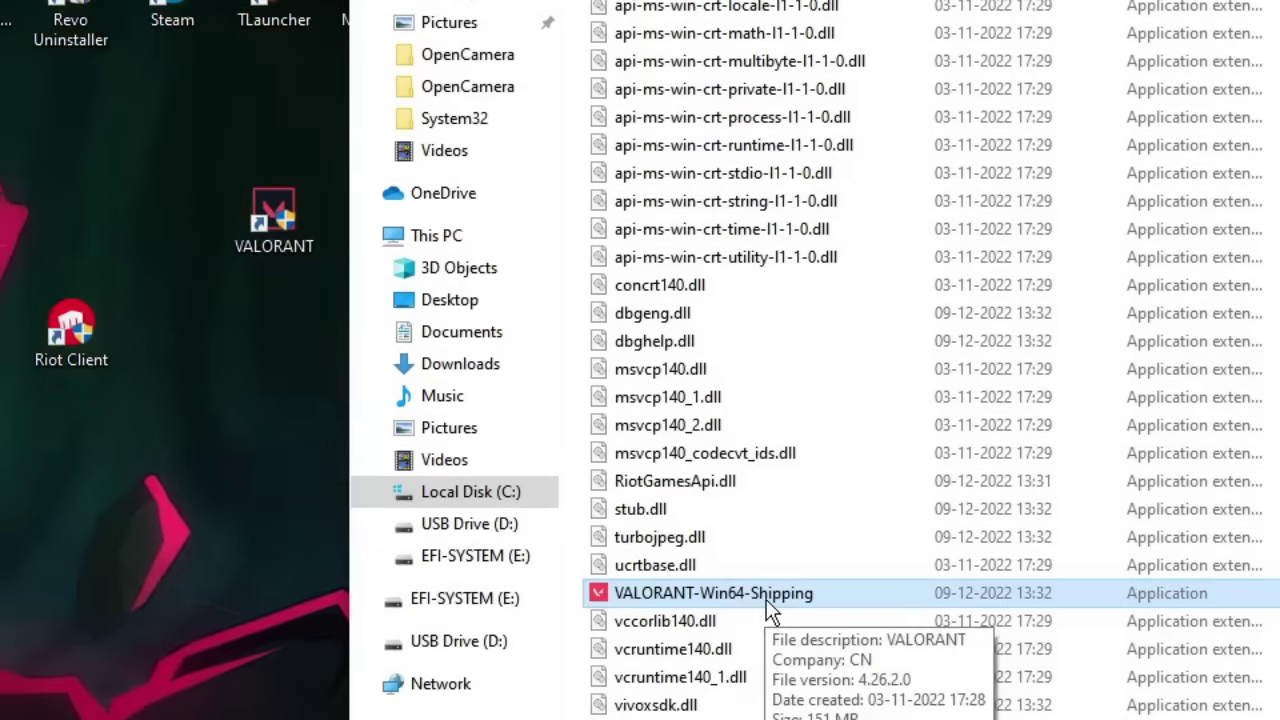
Check VALORANT-Win64-Shipping's Compatibility properties, confirming fullscreen optimizations are disabled, and close them.
right_click(779, 599)
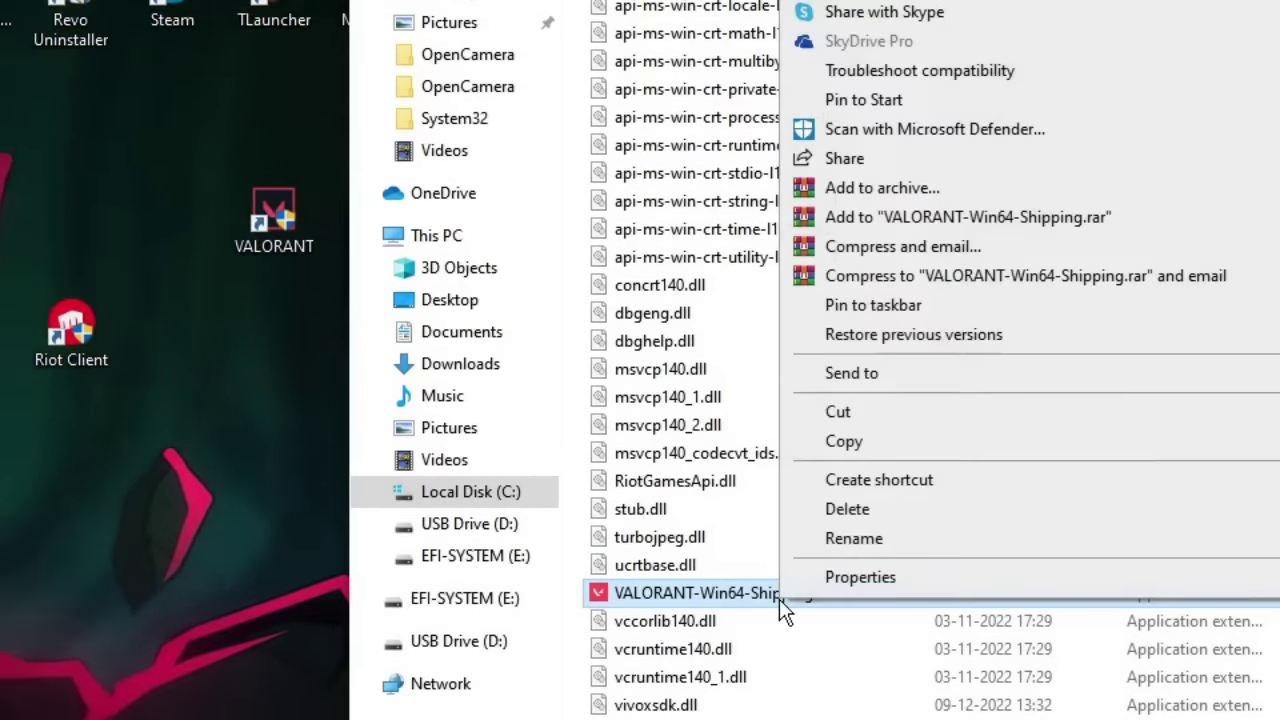
click(846, 588)
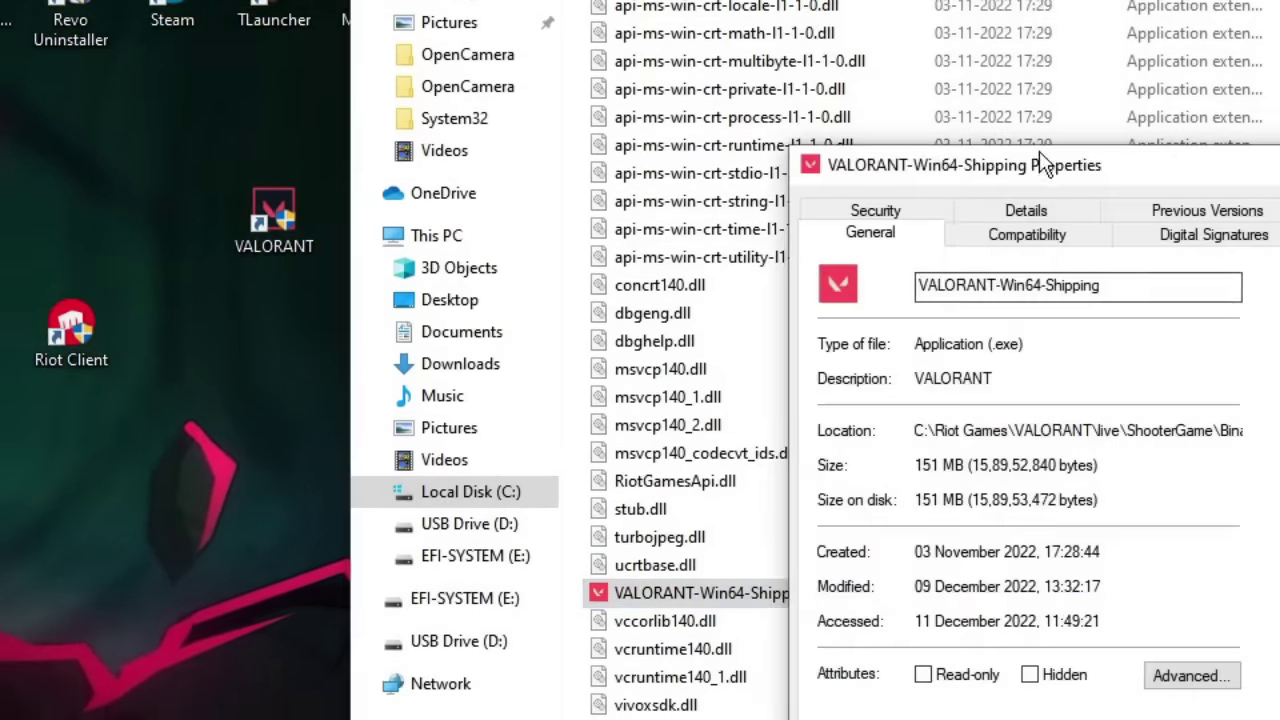
drag(1039, 151, 891, 23)
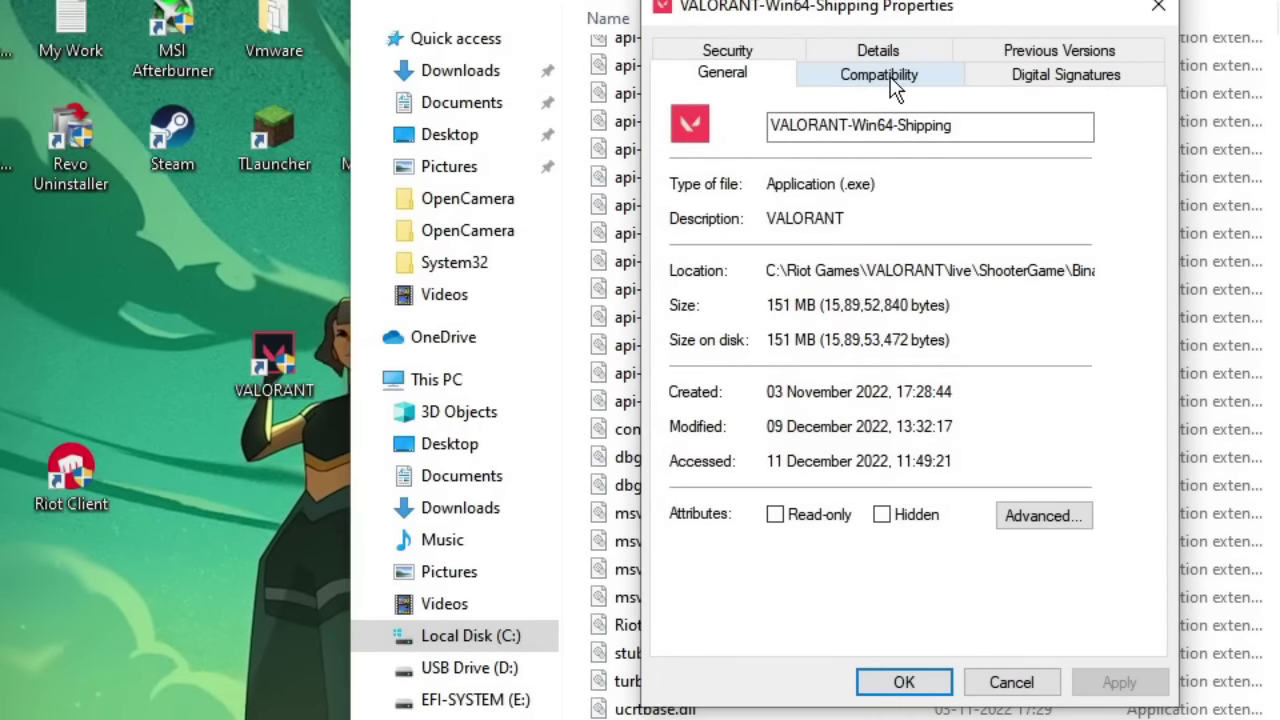
click(890, 76)
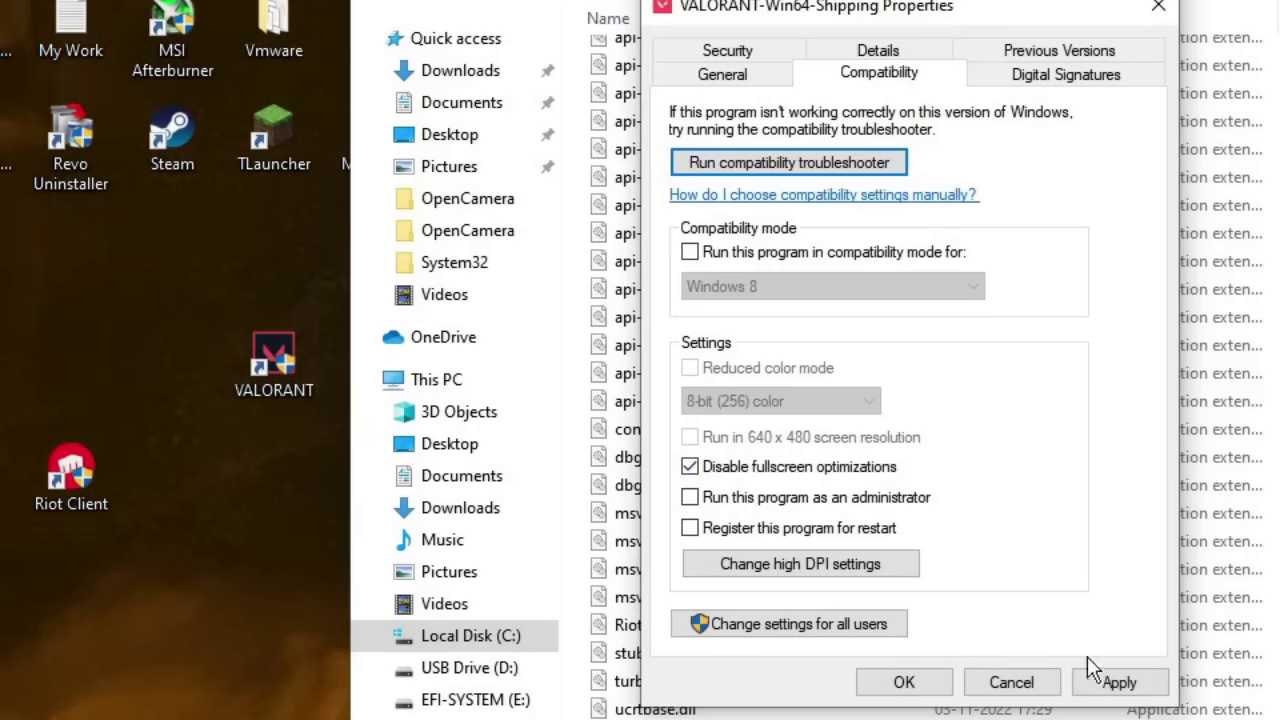
click(906, 684)
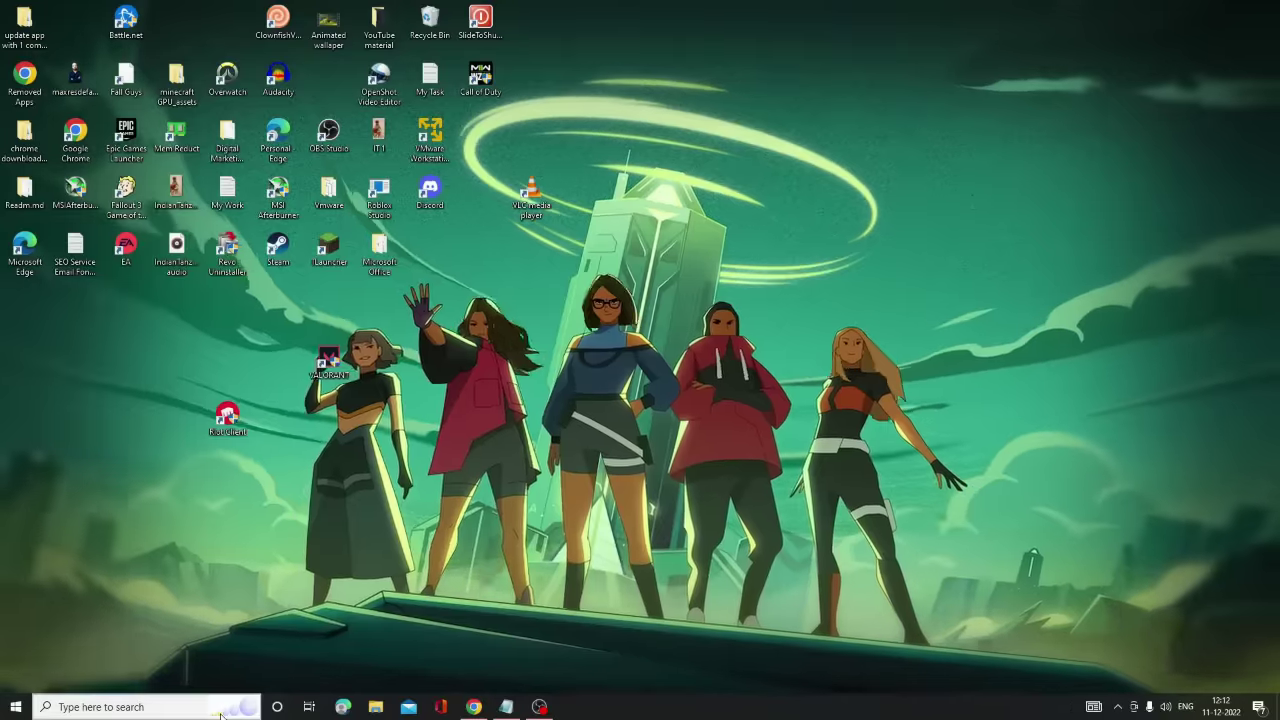
Launch the Services app and open the vgc service's properties.
click(222, 714)
text(services)
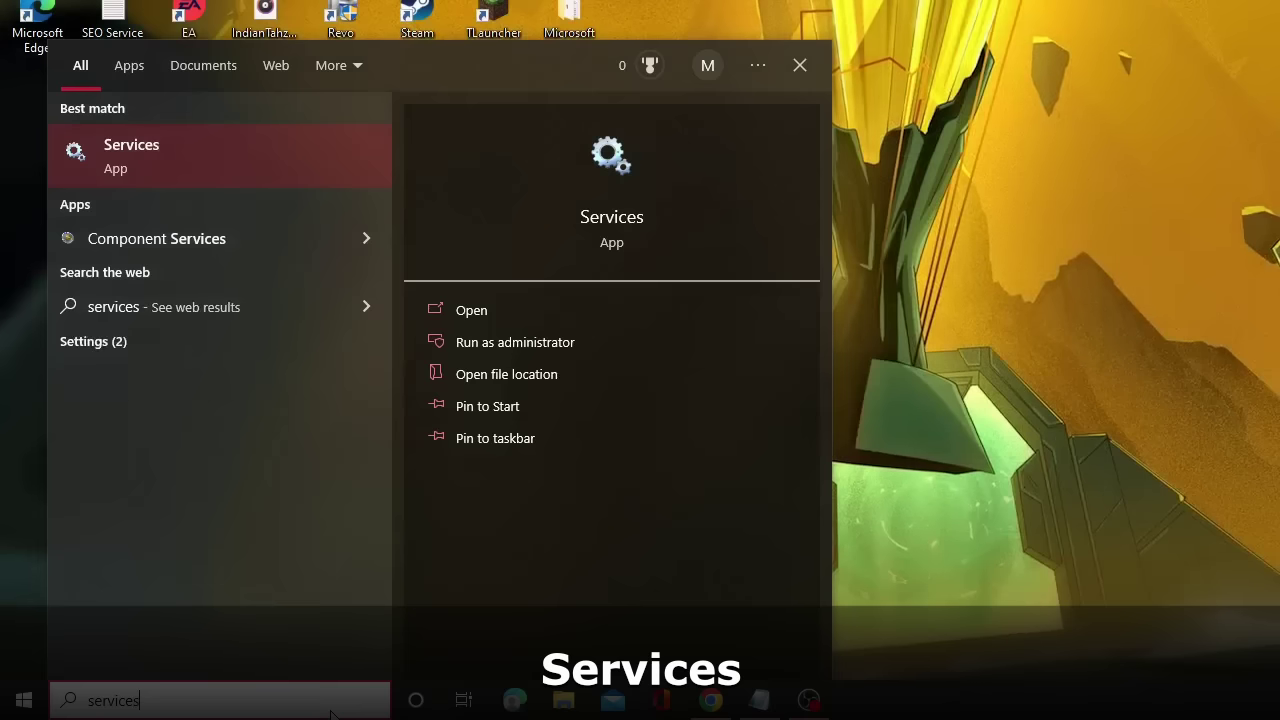
click(166, 151)
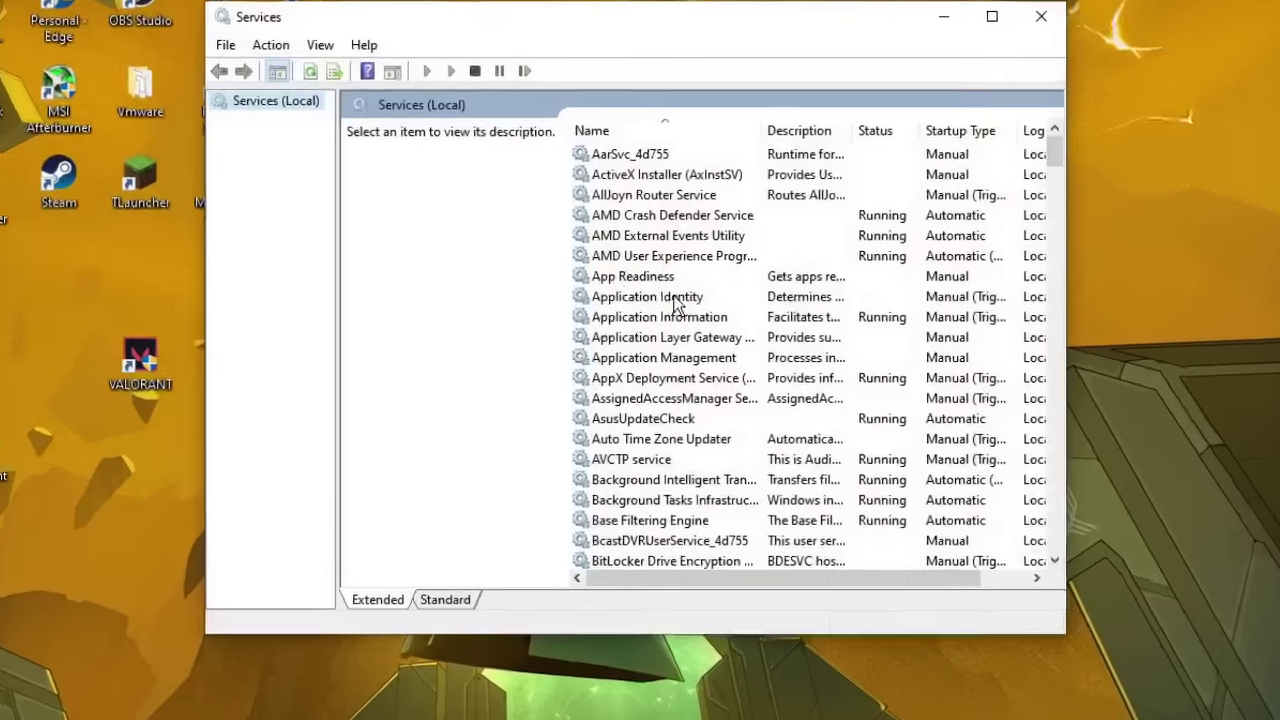
click(935, 156)
click(646, 391)
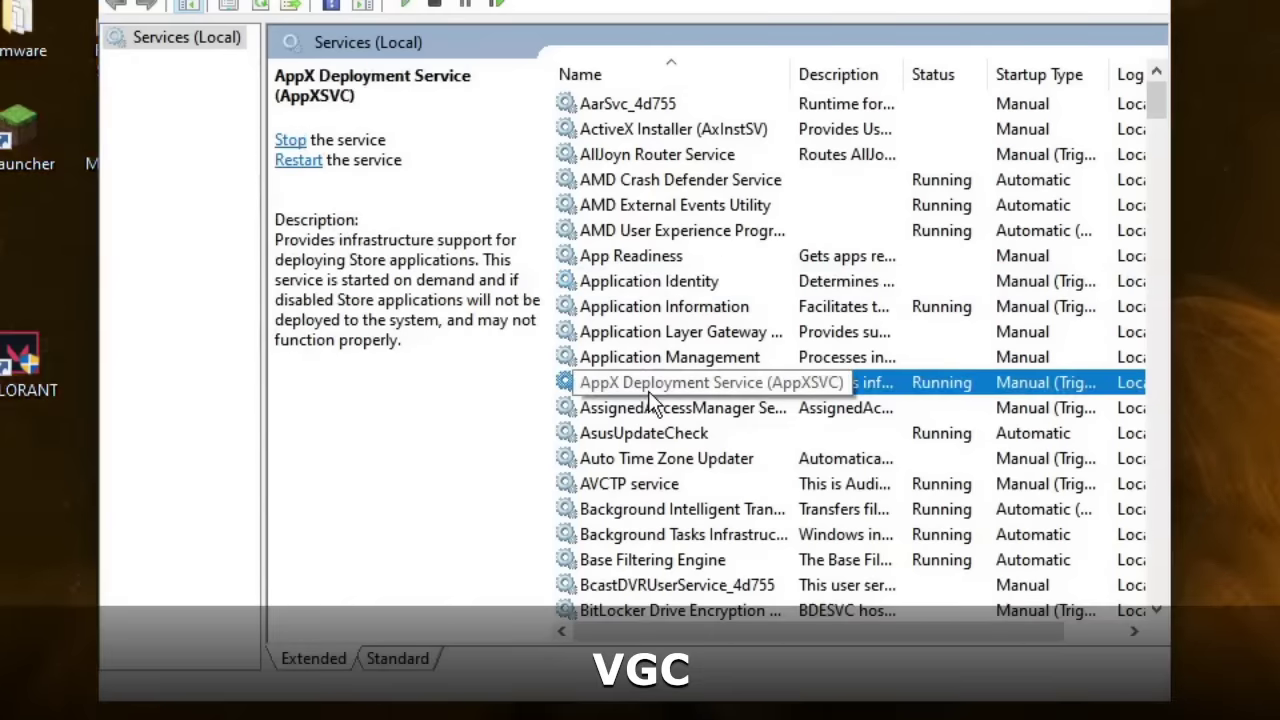
click(643, 330)
click(652, 307)
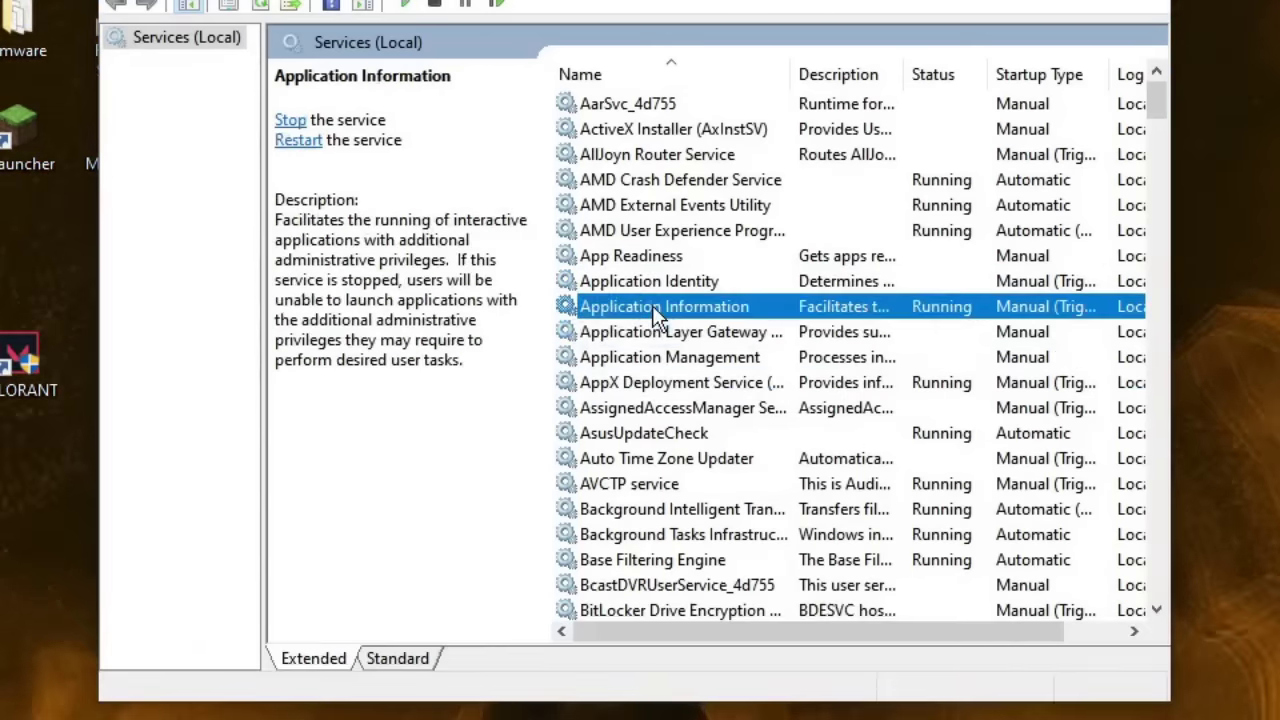
key(v)
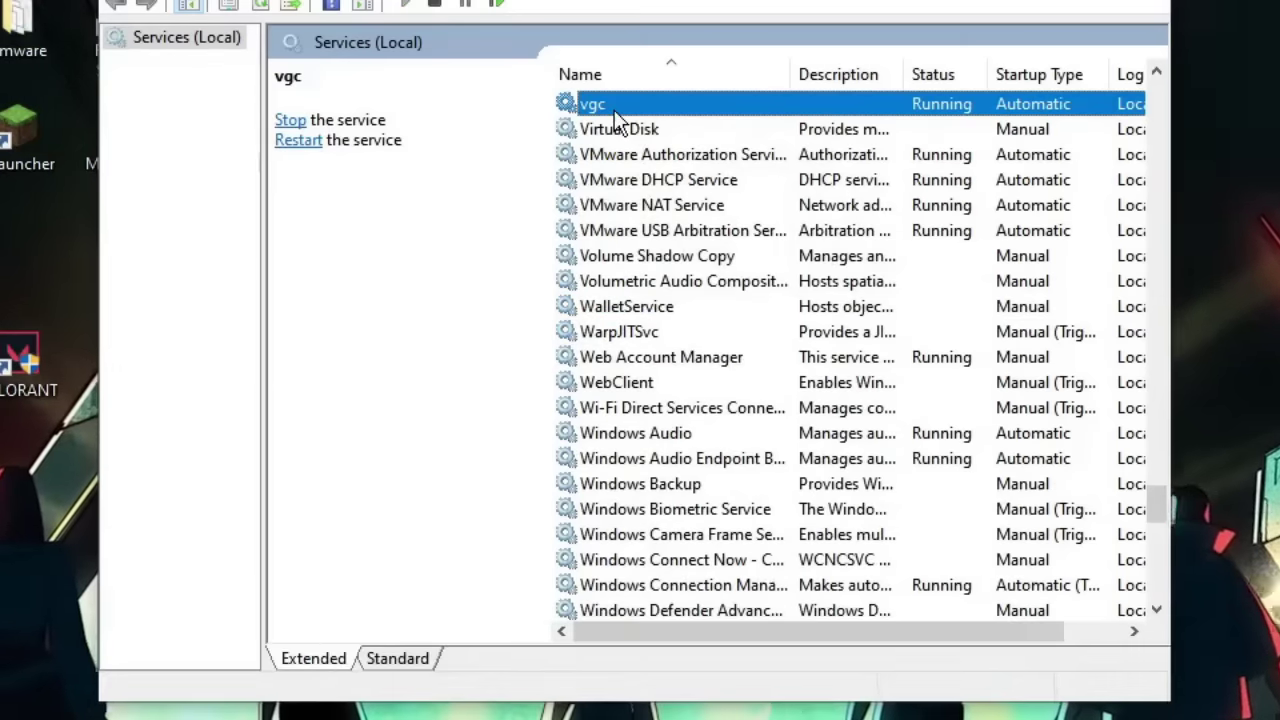
double_click(660, 118)
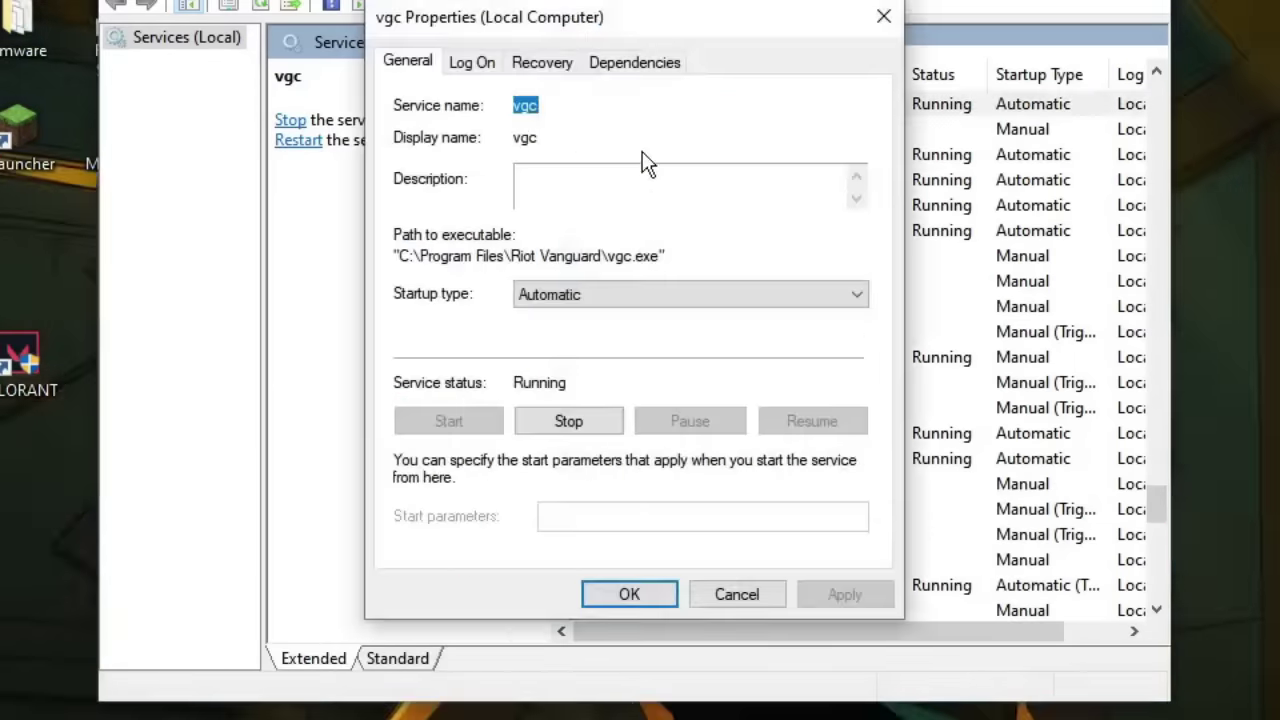
Keep vgc's startup type Automatic, stop and restart the service, then apply and close.
click(563, 295)
click(575, 300)
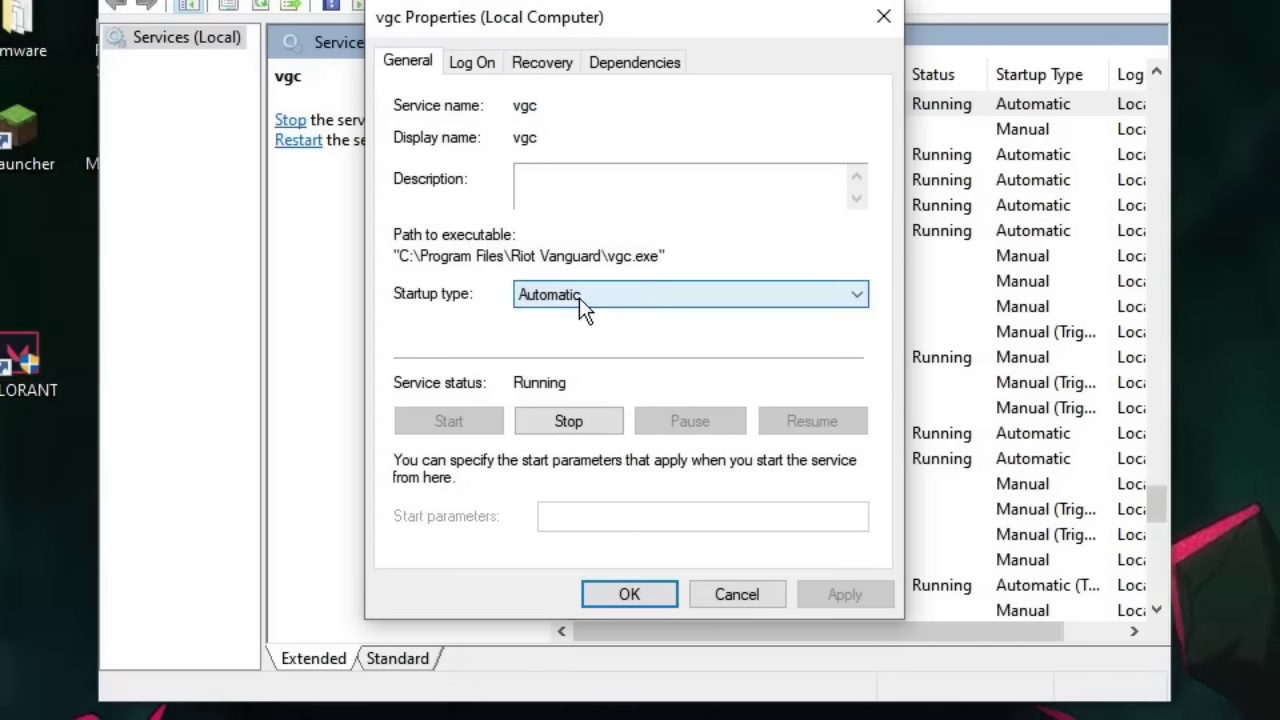
click(579, 297)
click(585, 337)
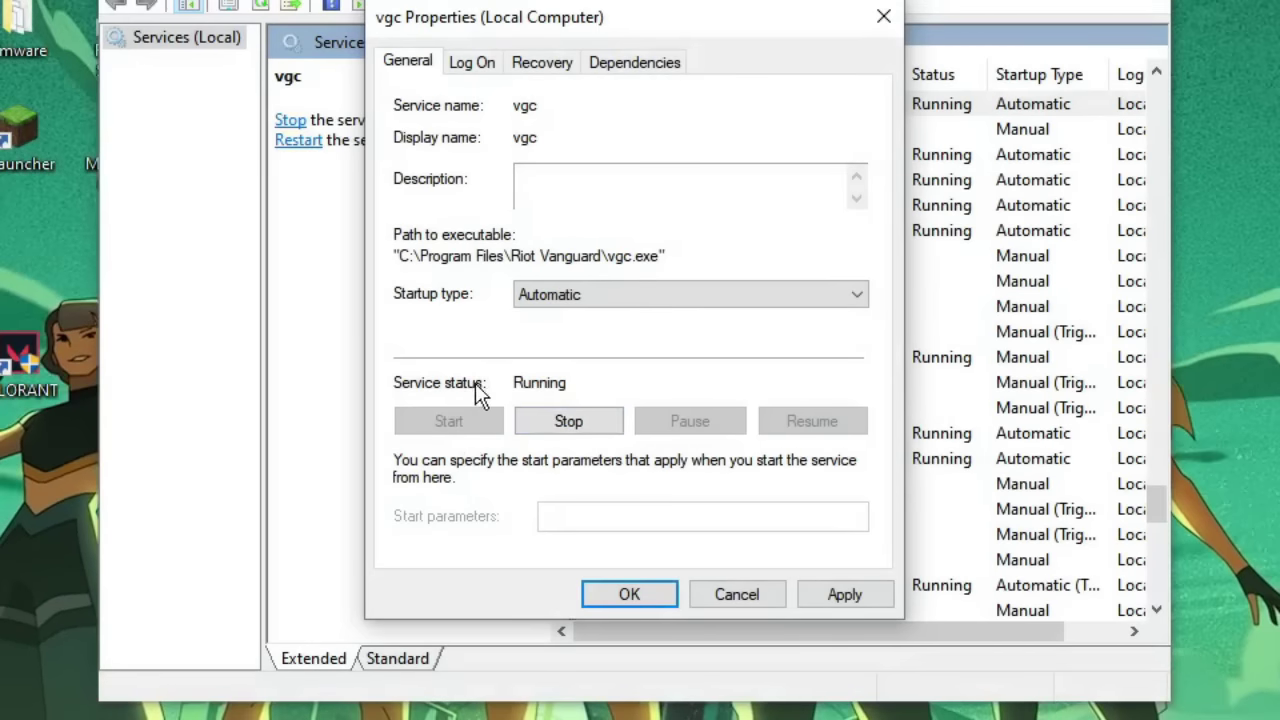
click(563, 421)
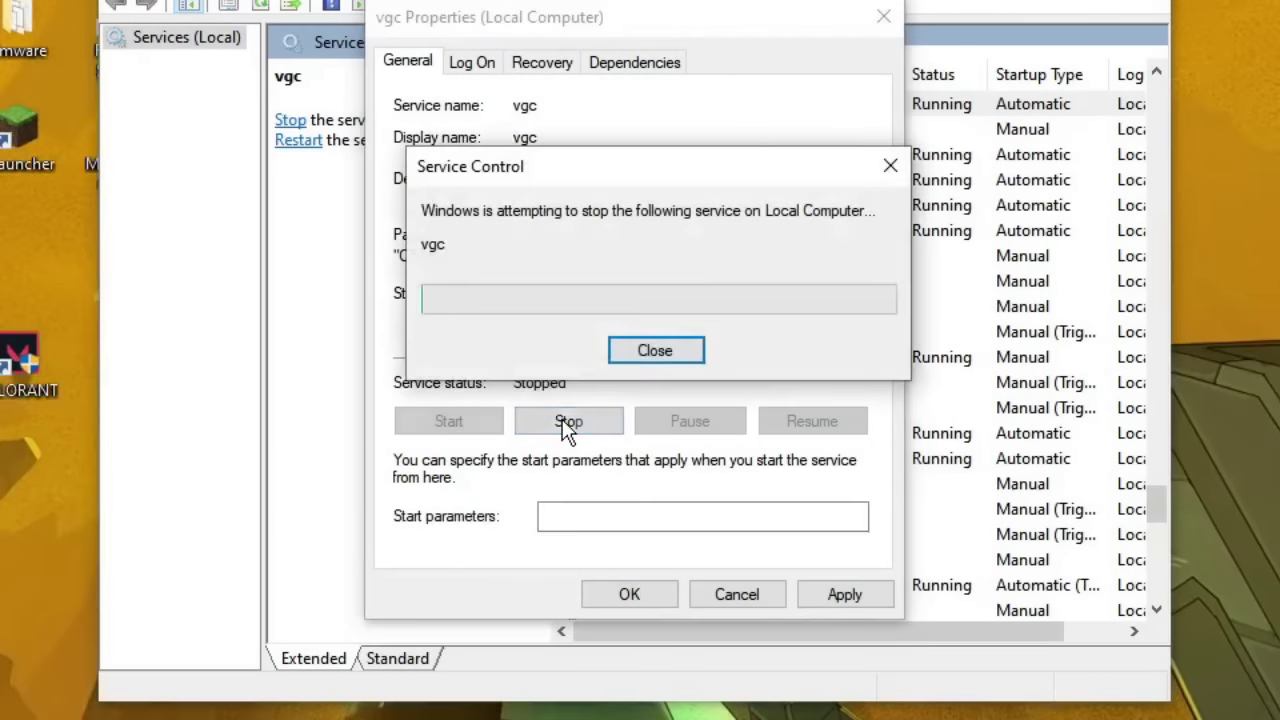
click(452, 422)
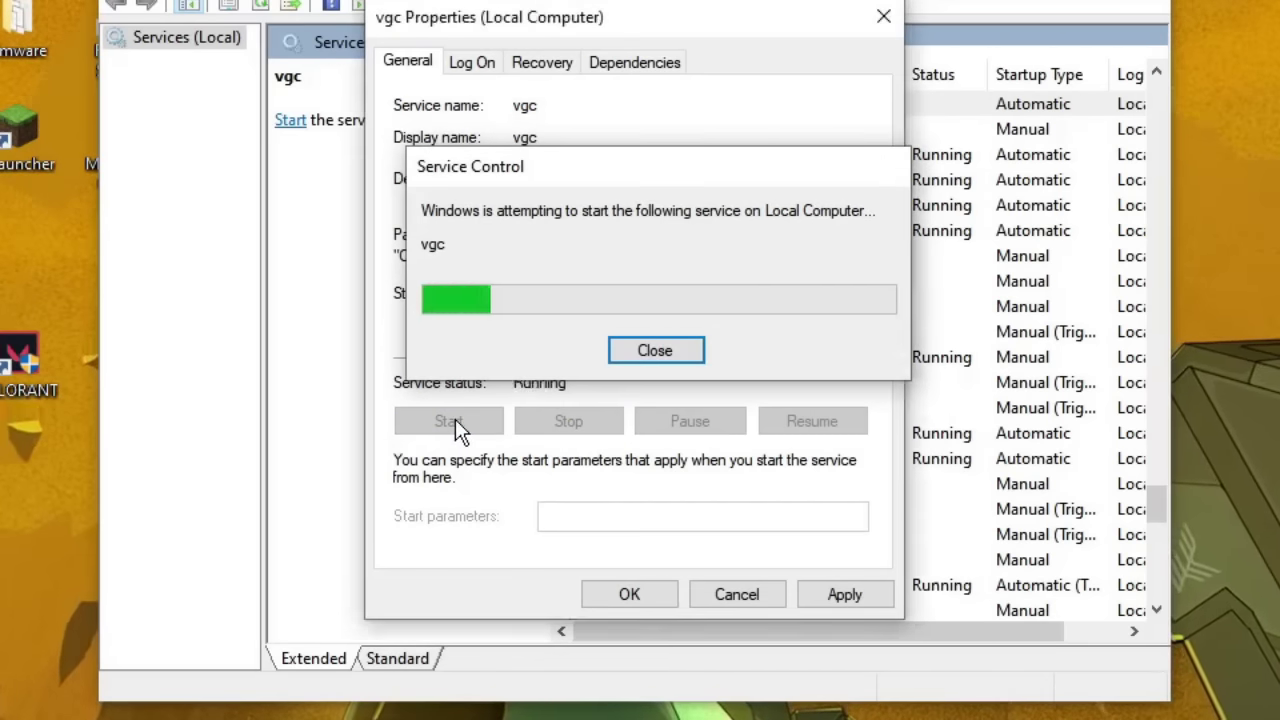
click(866, 594)
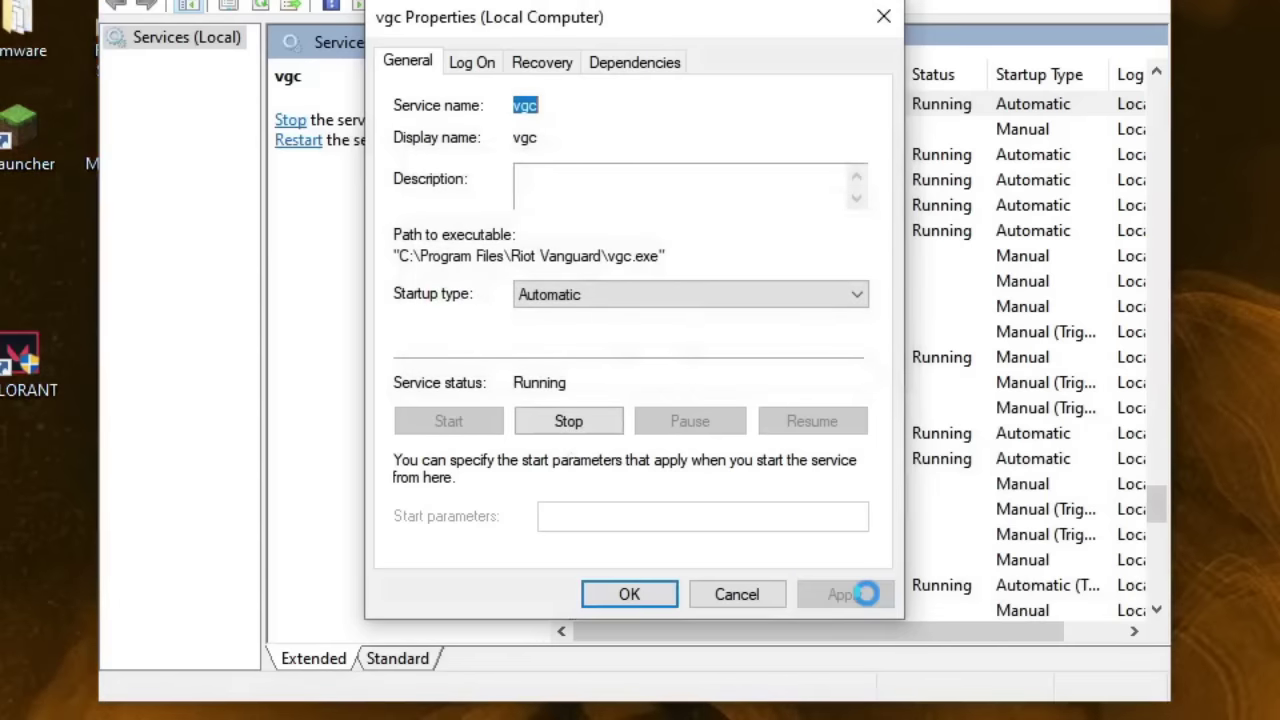
click(660, 597)
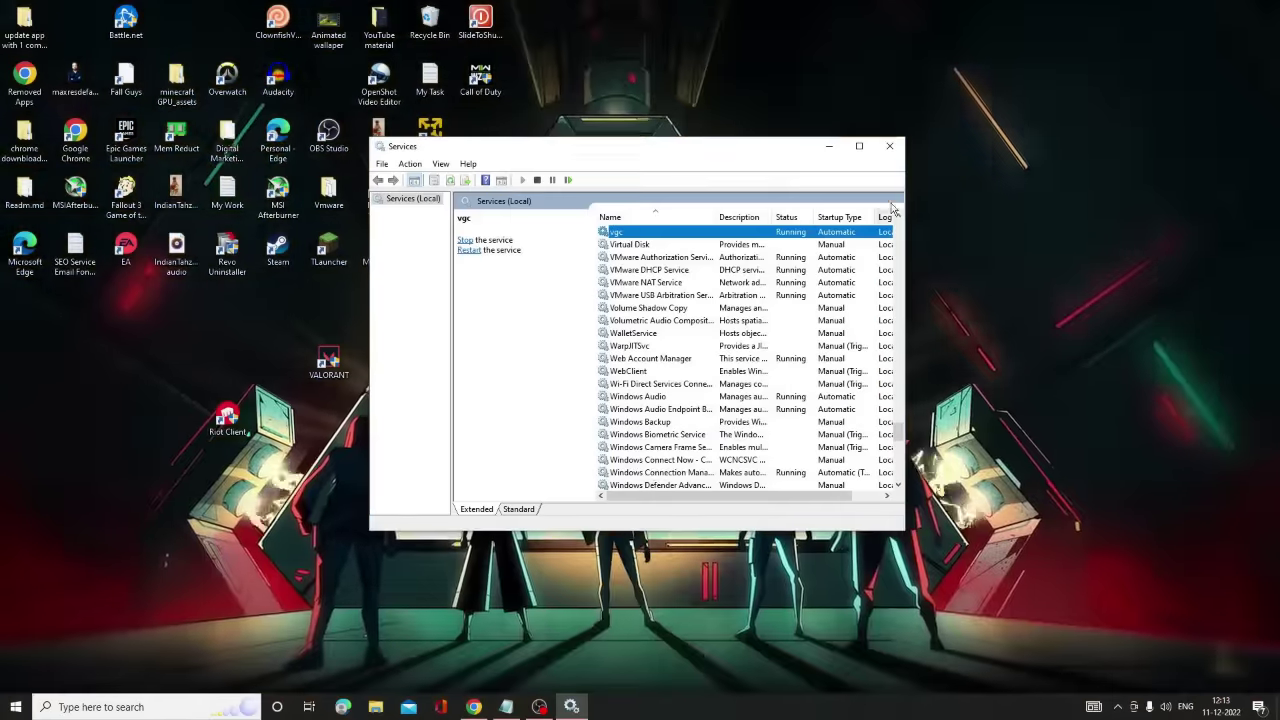
Close Services, open msconfig, and confirm vgc is enabled on the Services tab.
click(889, 147)
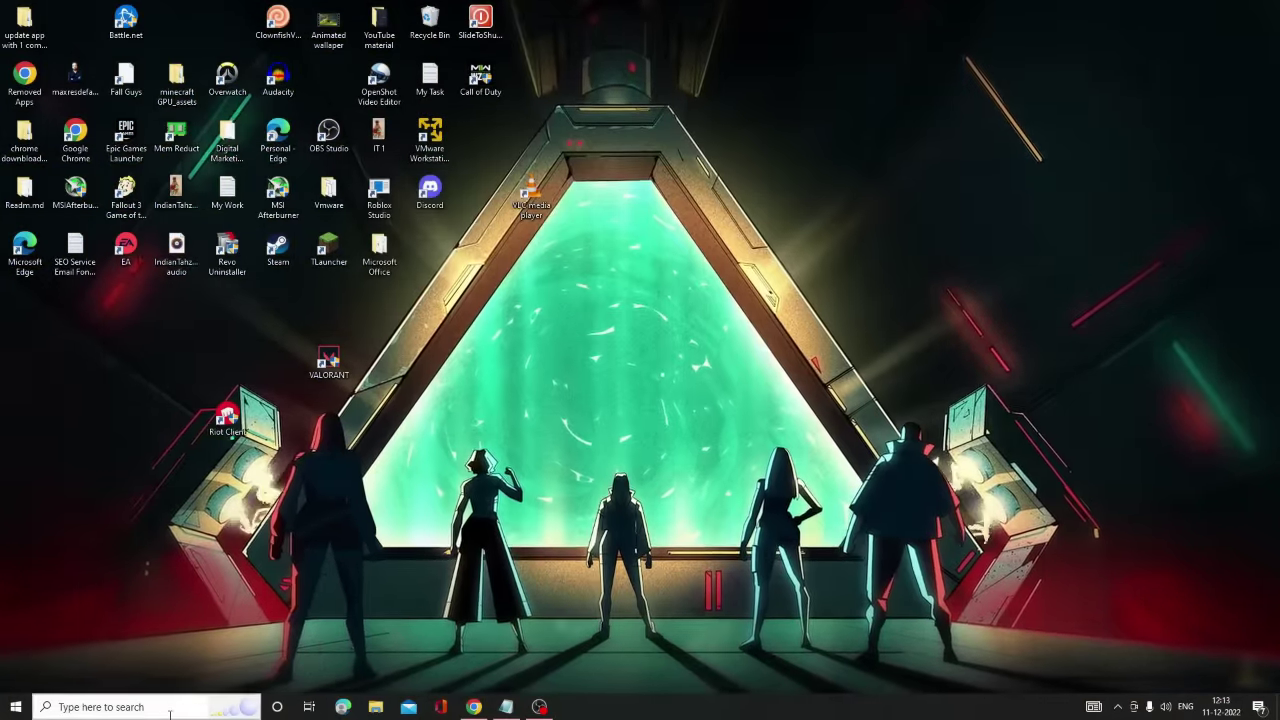
click(150, 706)
text(msconfi)
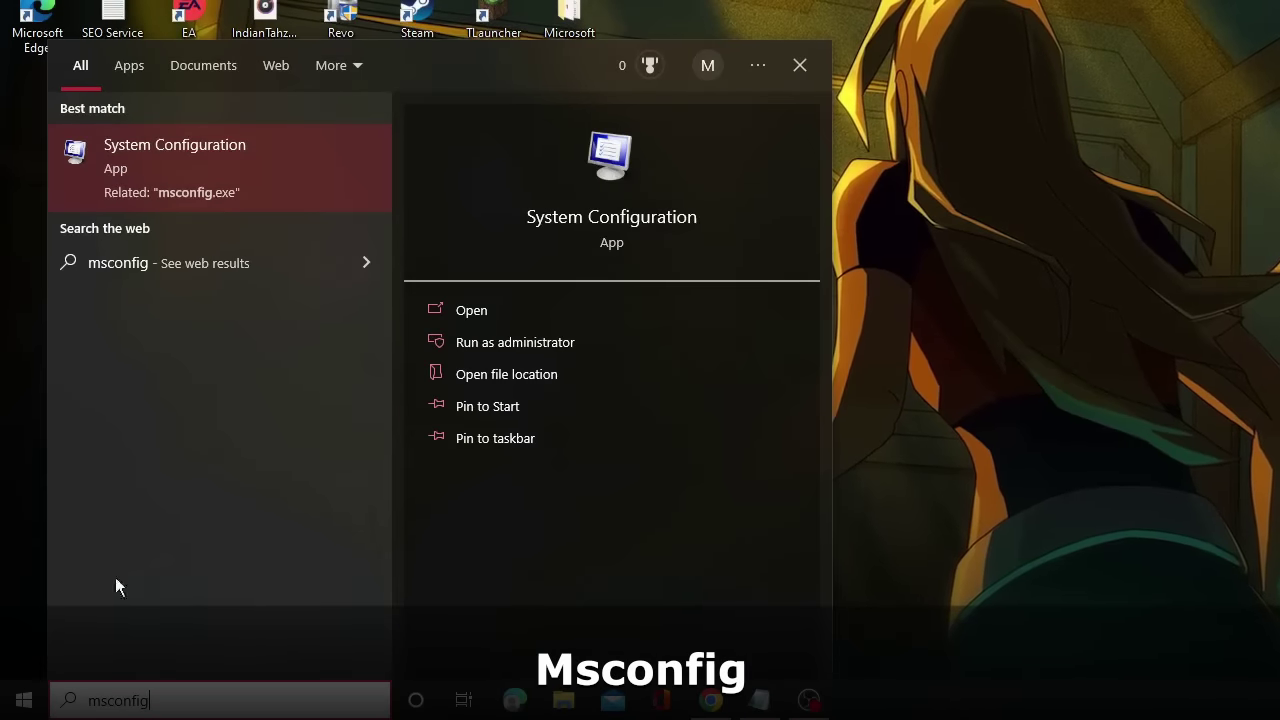
text(g)
click(183, 154)
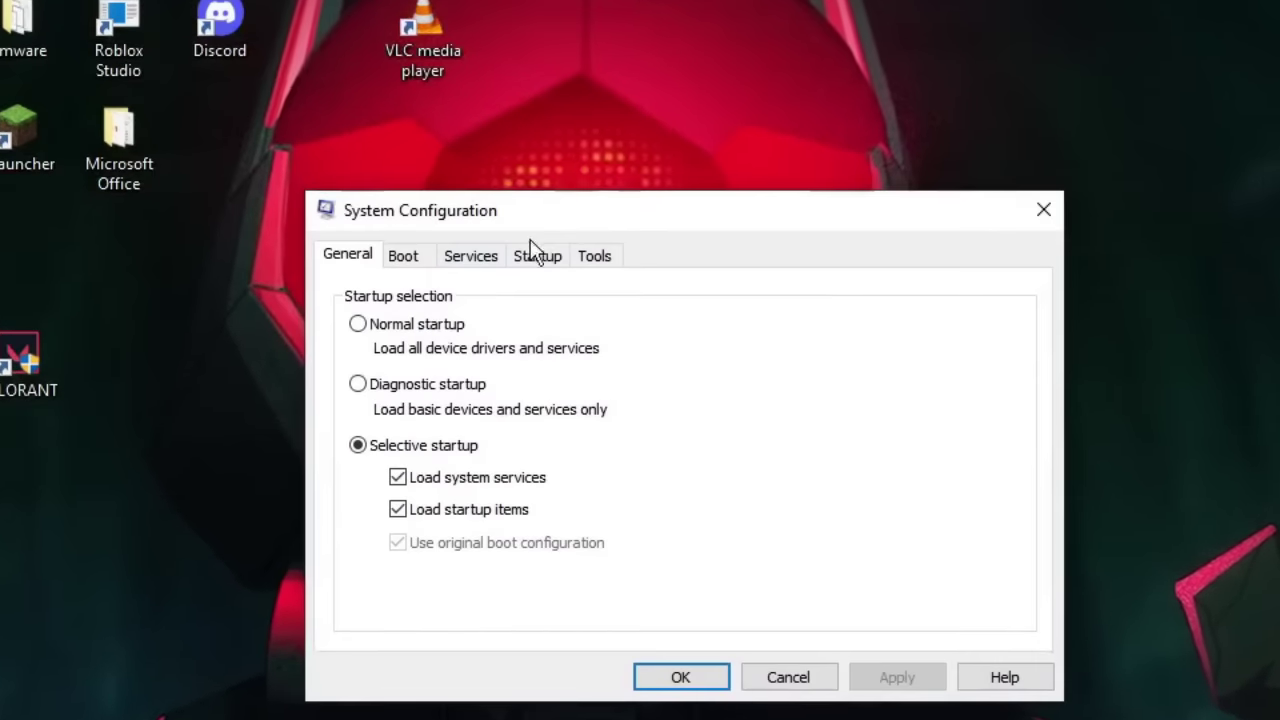
click(474, 258)
scroll(443, 495, down, 20)
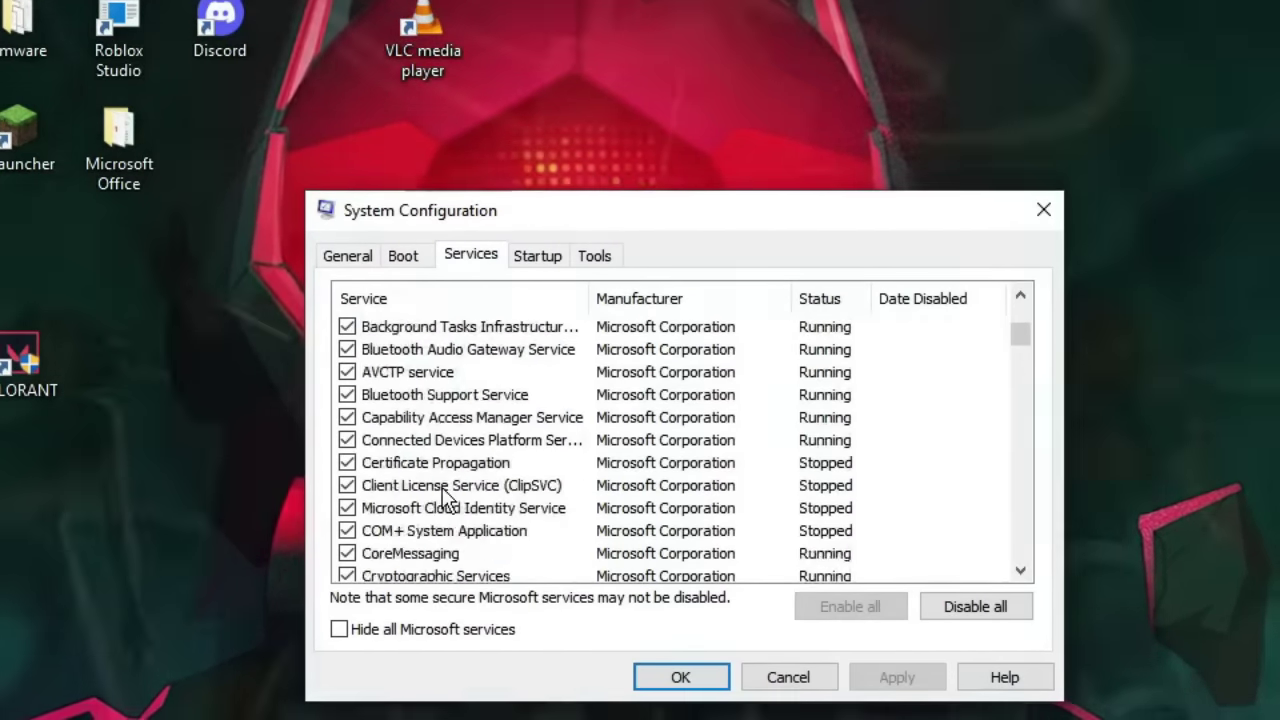
scroll(443, 491, down, 15)
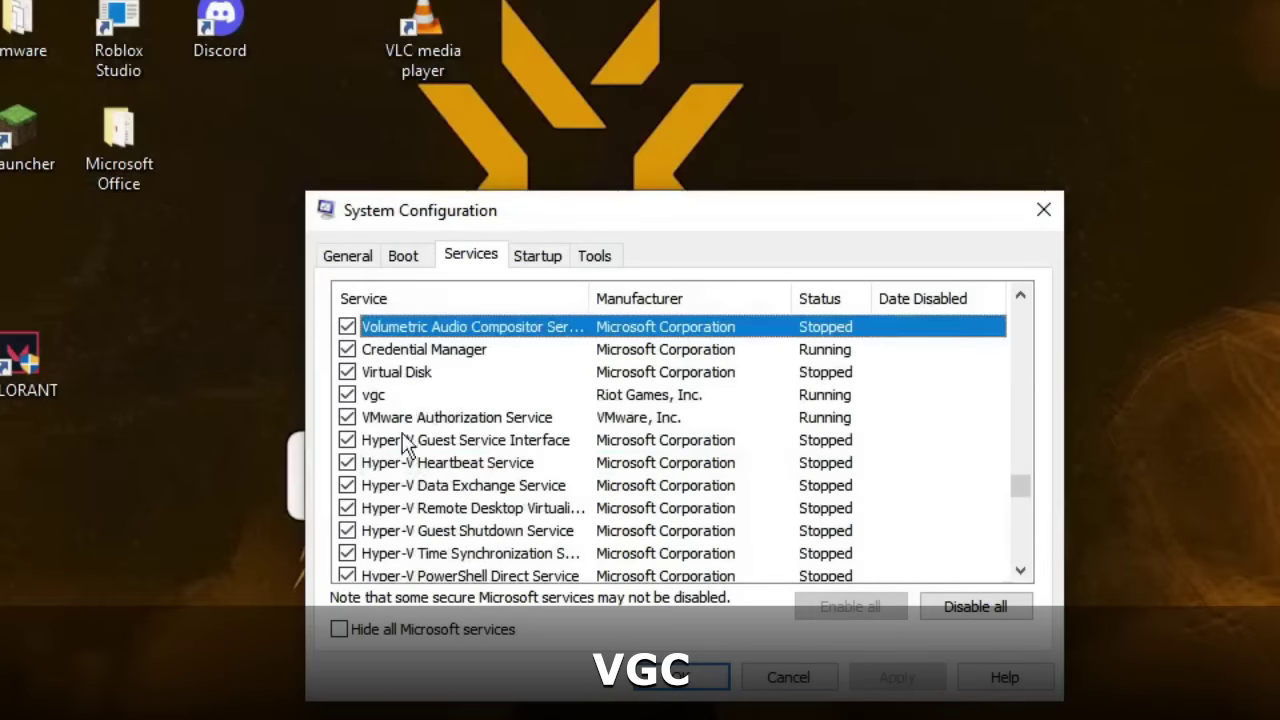
click(402, 394)
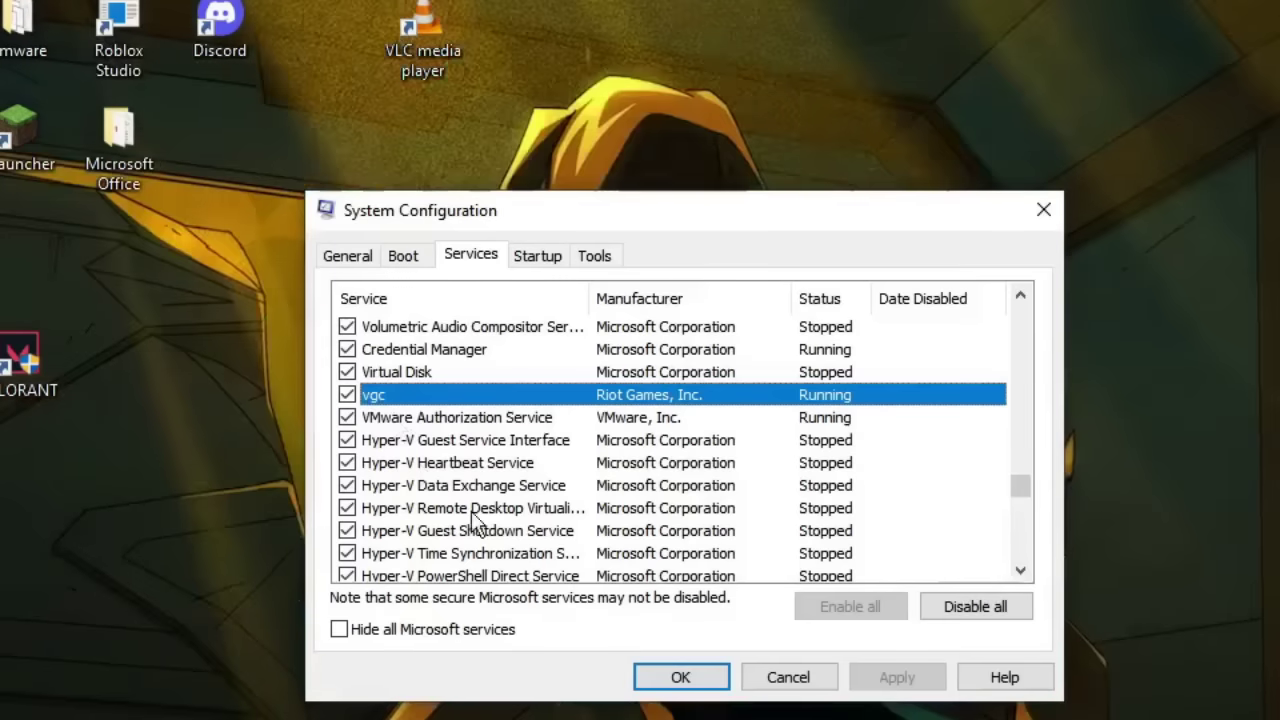
click(700, 684)
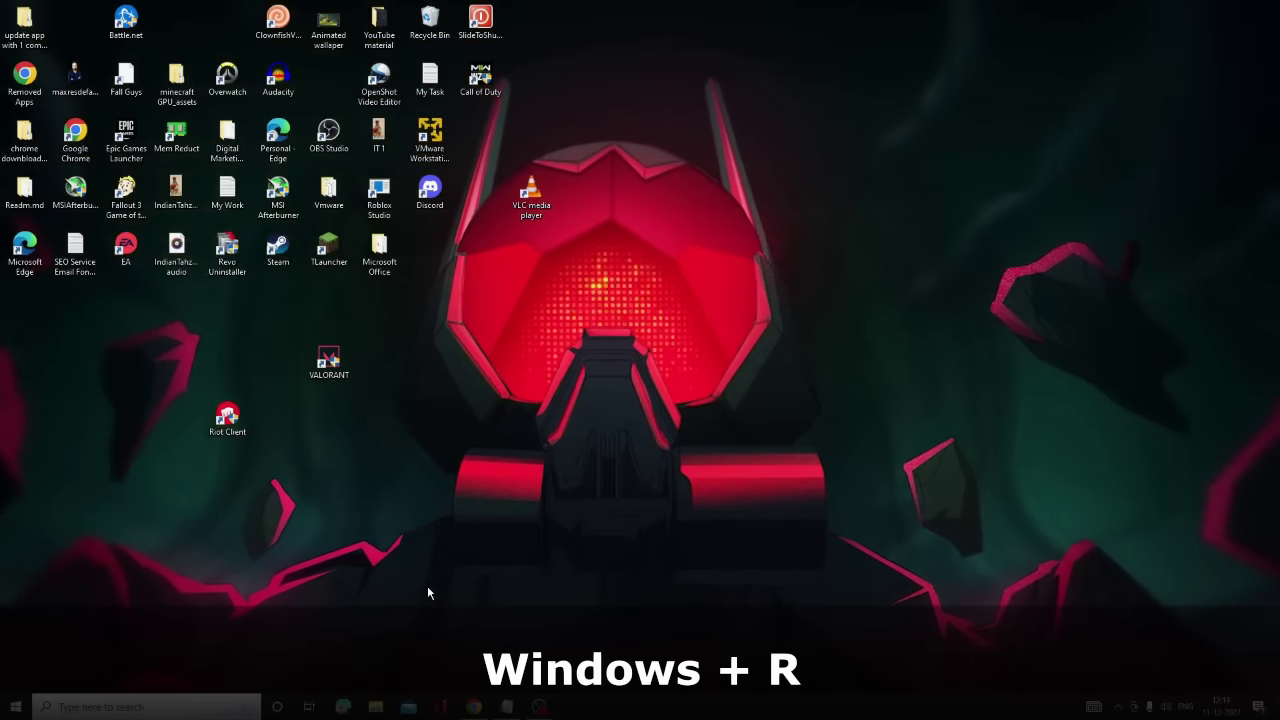
Browse to %localappdata%\Riot Games\Riot Client\Data.
key(super+r)
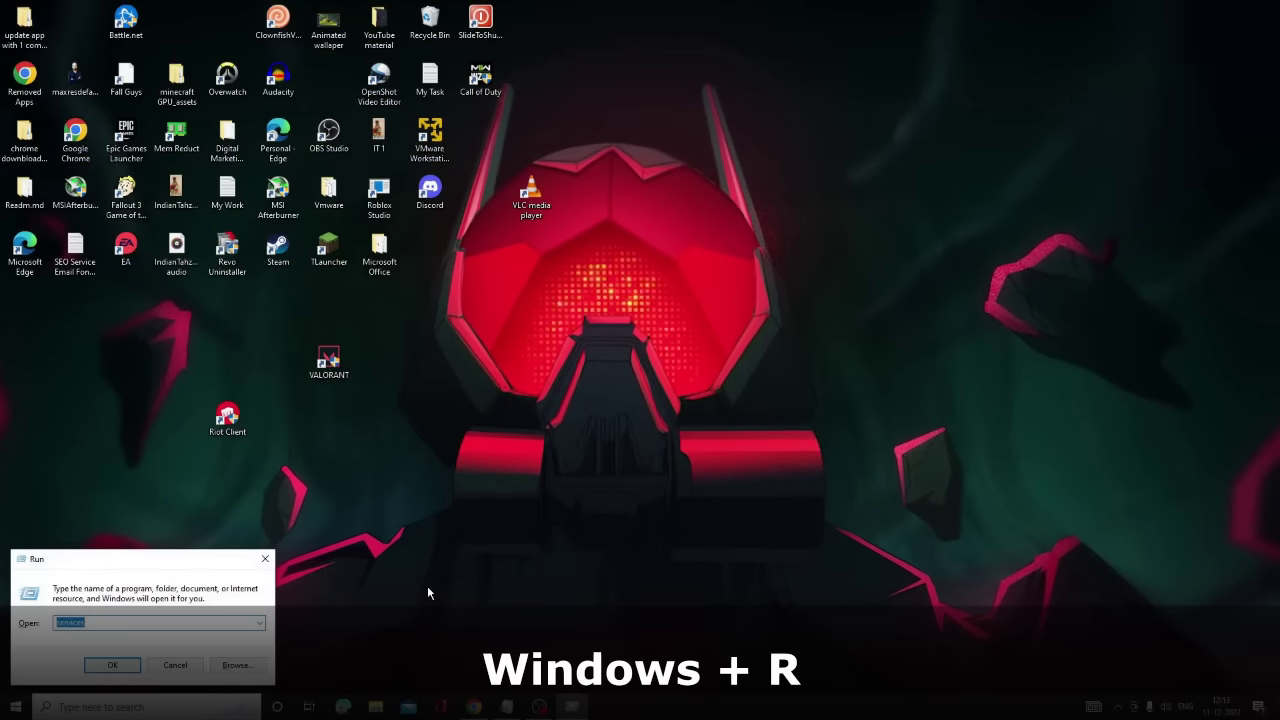
key(BackSpace)
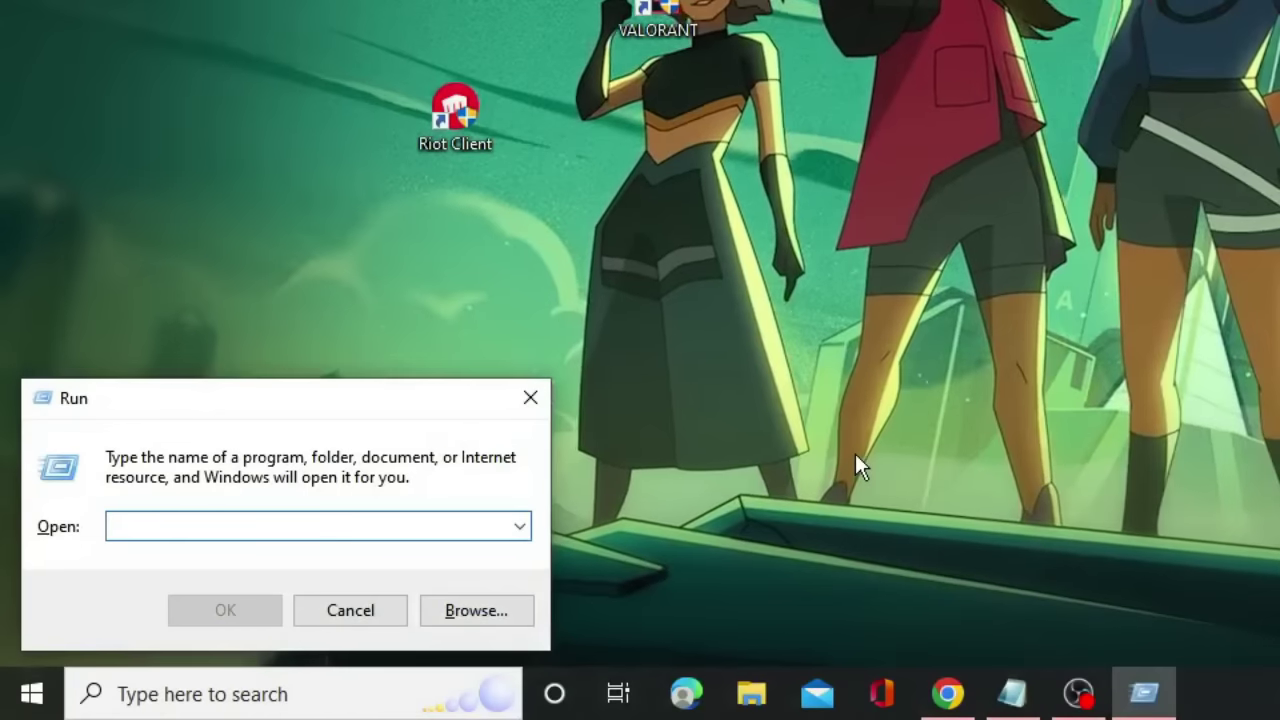
text(%local)
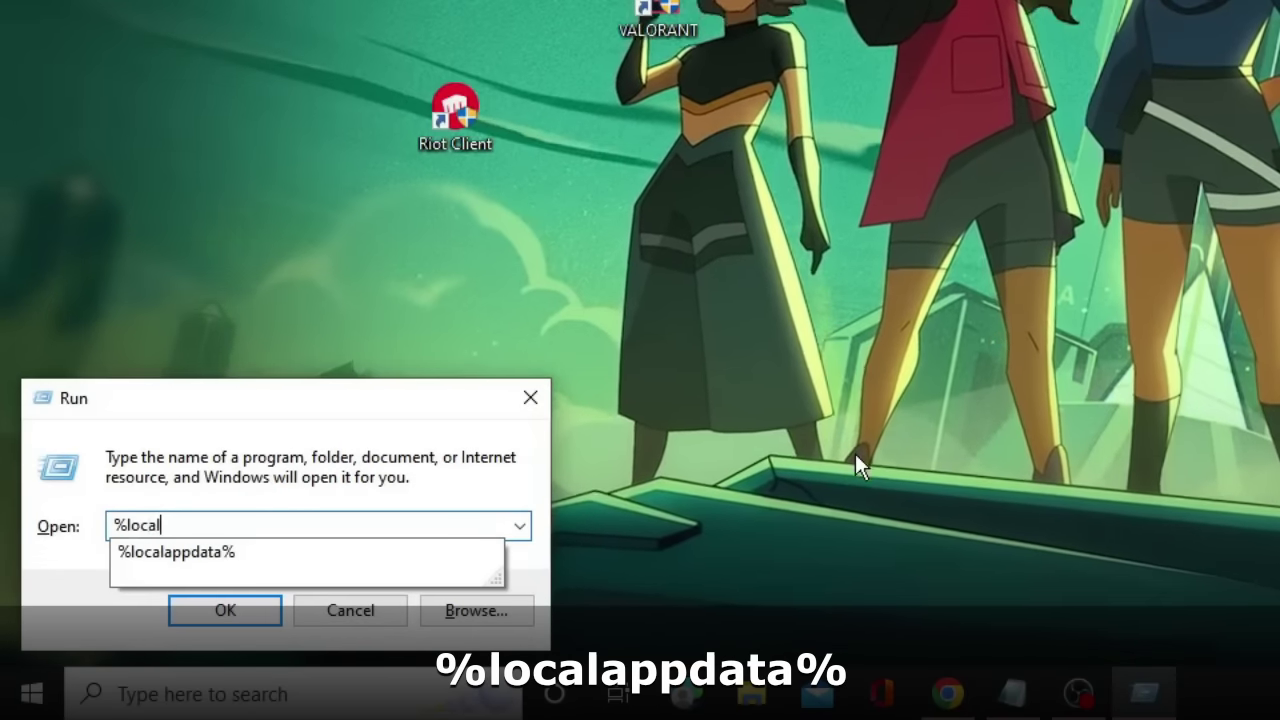
text(appdat)
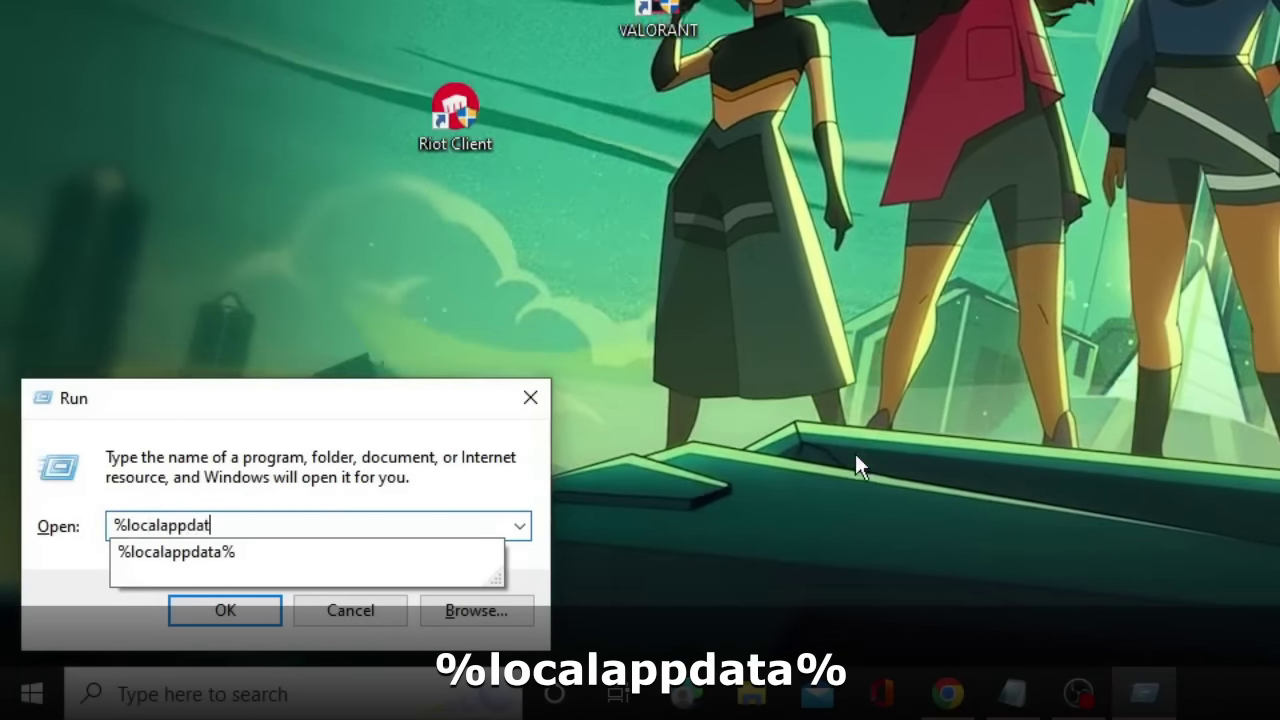
text(a%)
key(Return)
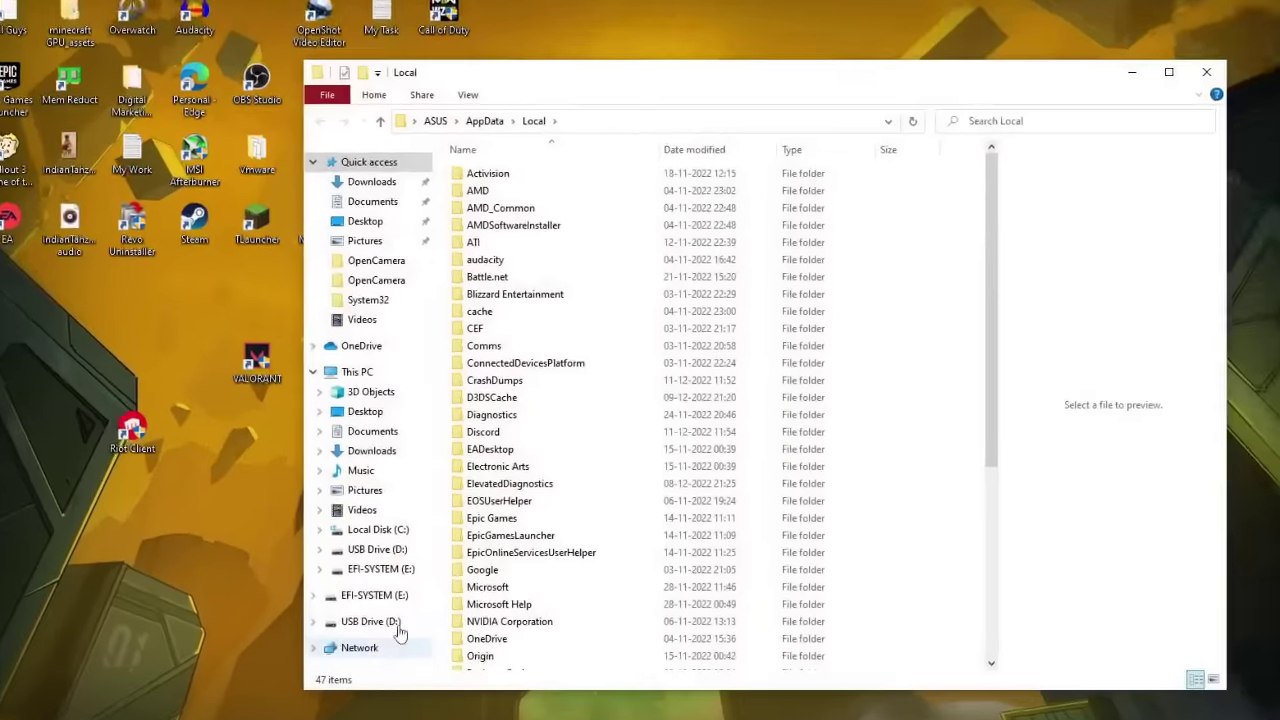
scroll(1000, 400, down, 5)
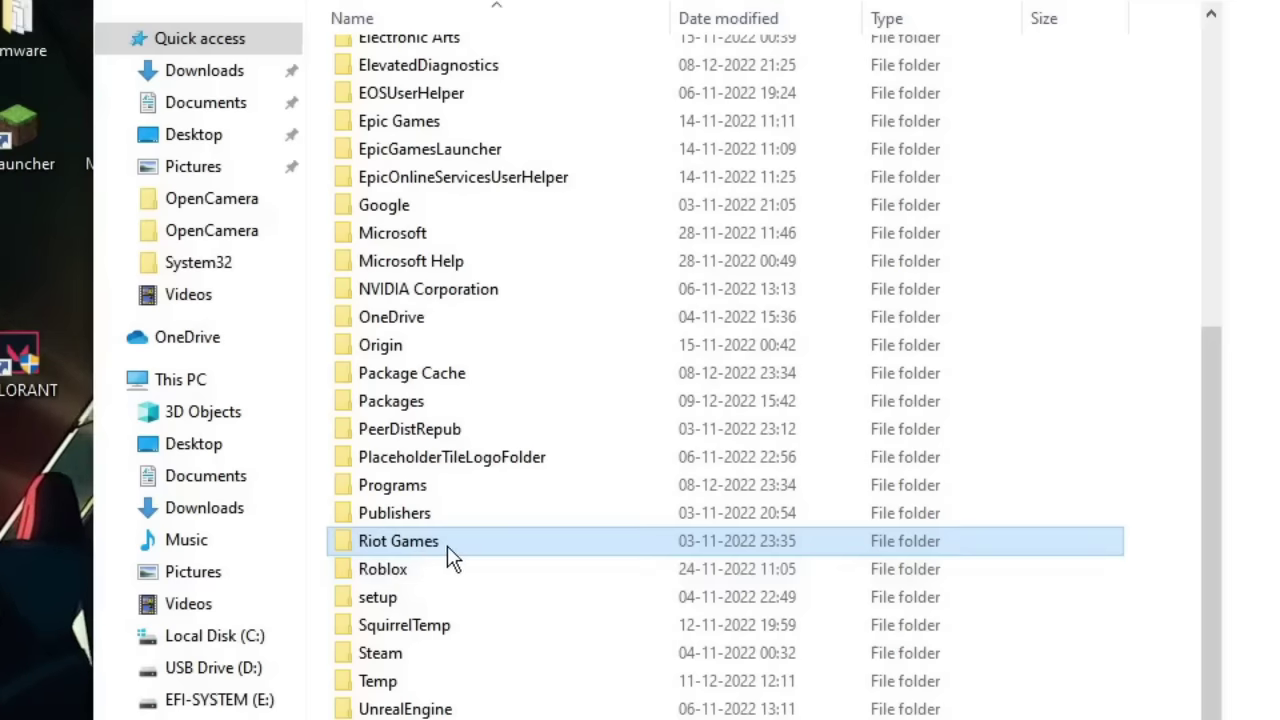
double_click(447, 547)
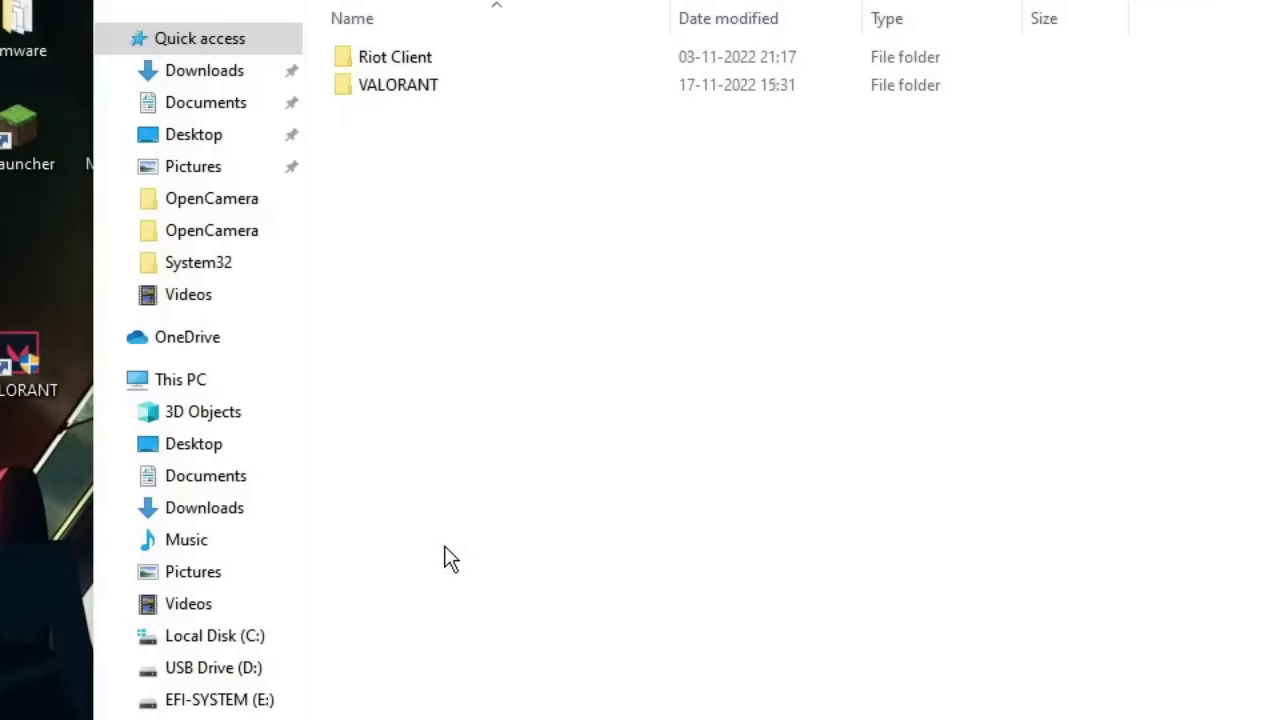
double_click(435, 59)
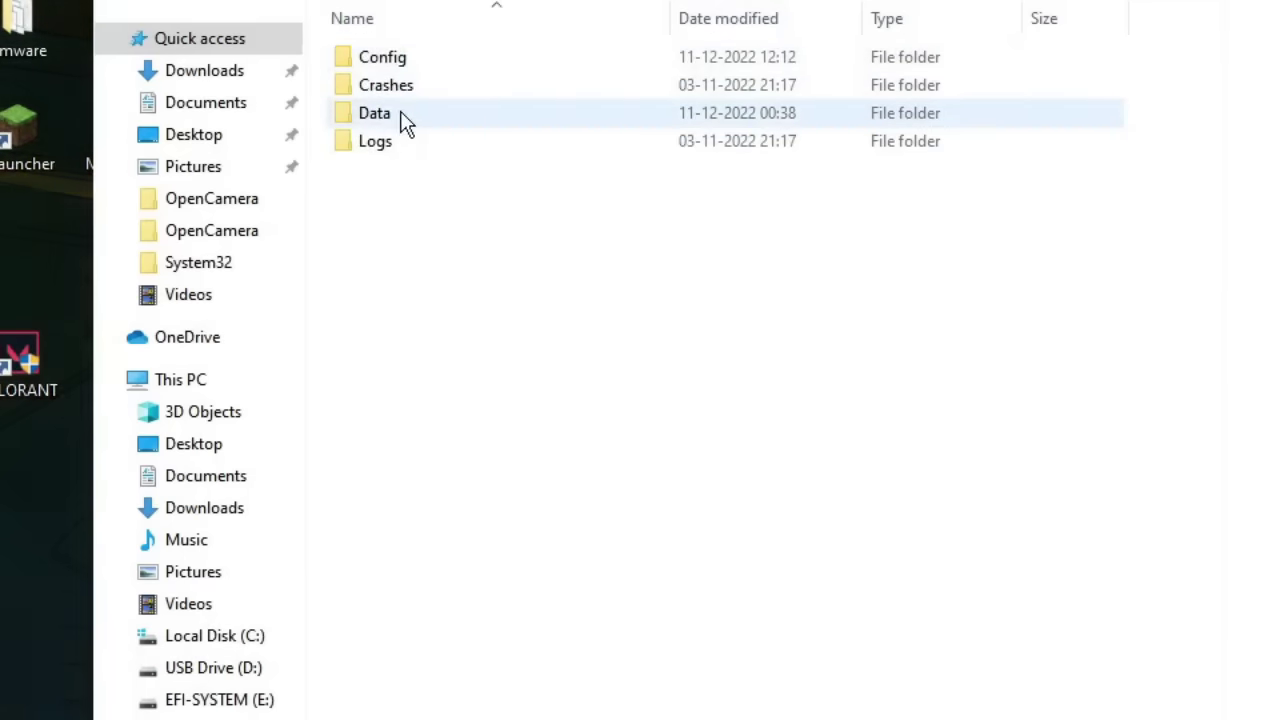
double_click(403, 123)
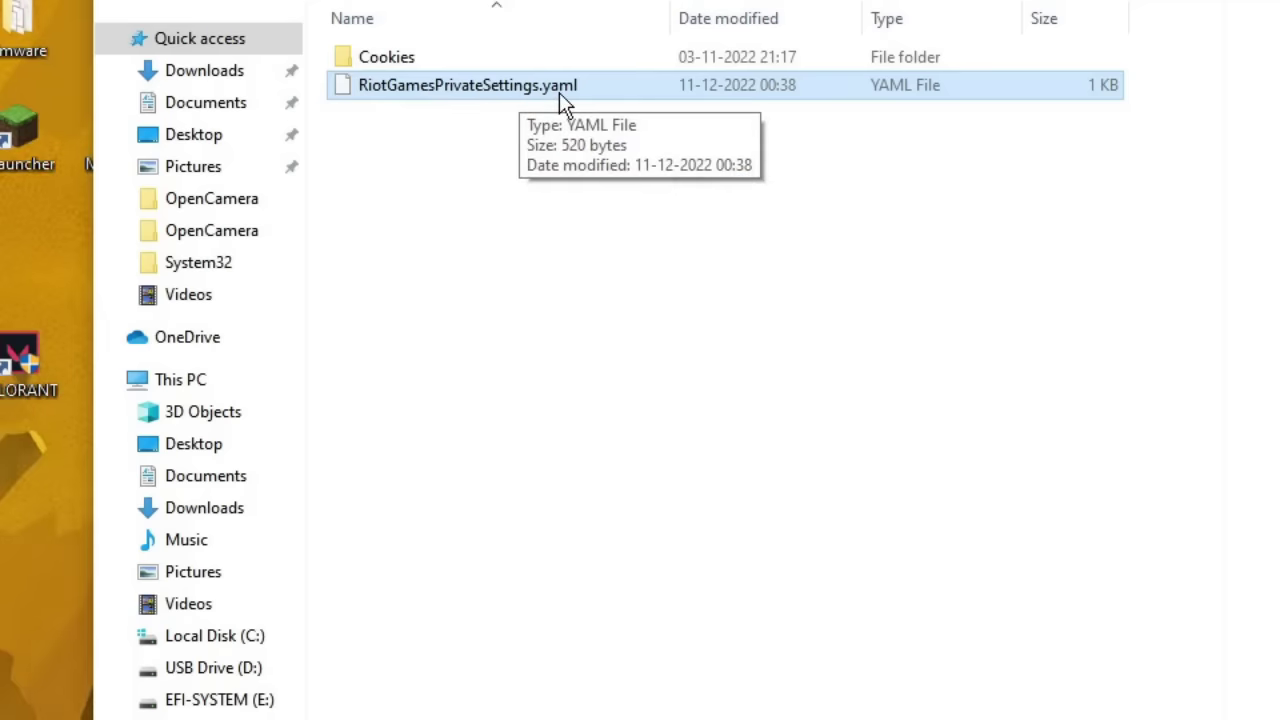
Rename RiotGamesPrivateSettings.yaml to RiotGamesPrivateSettings.yaml.1, accepting the extension change.
right_click(527, 84)
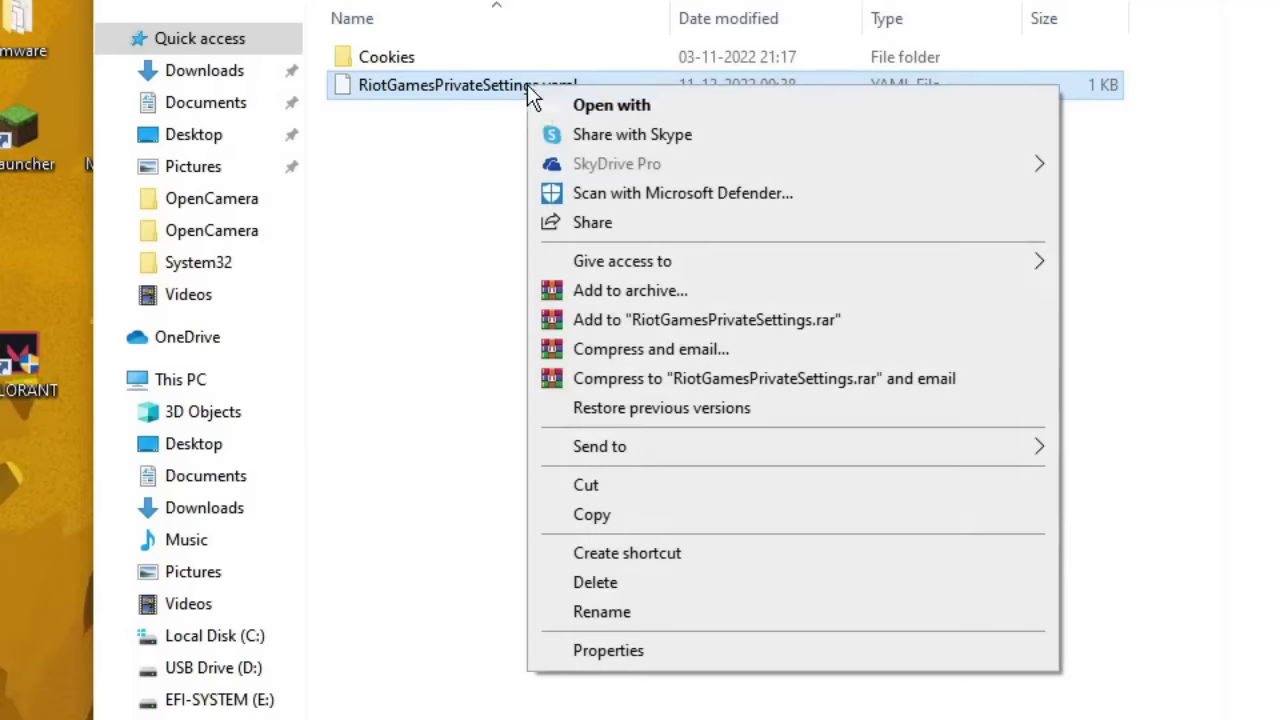
click(636, 614)
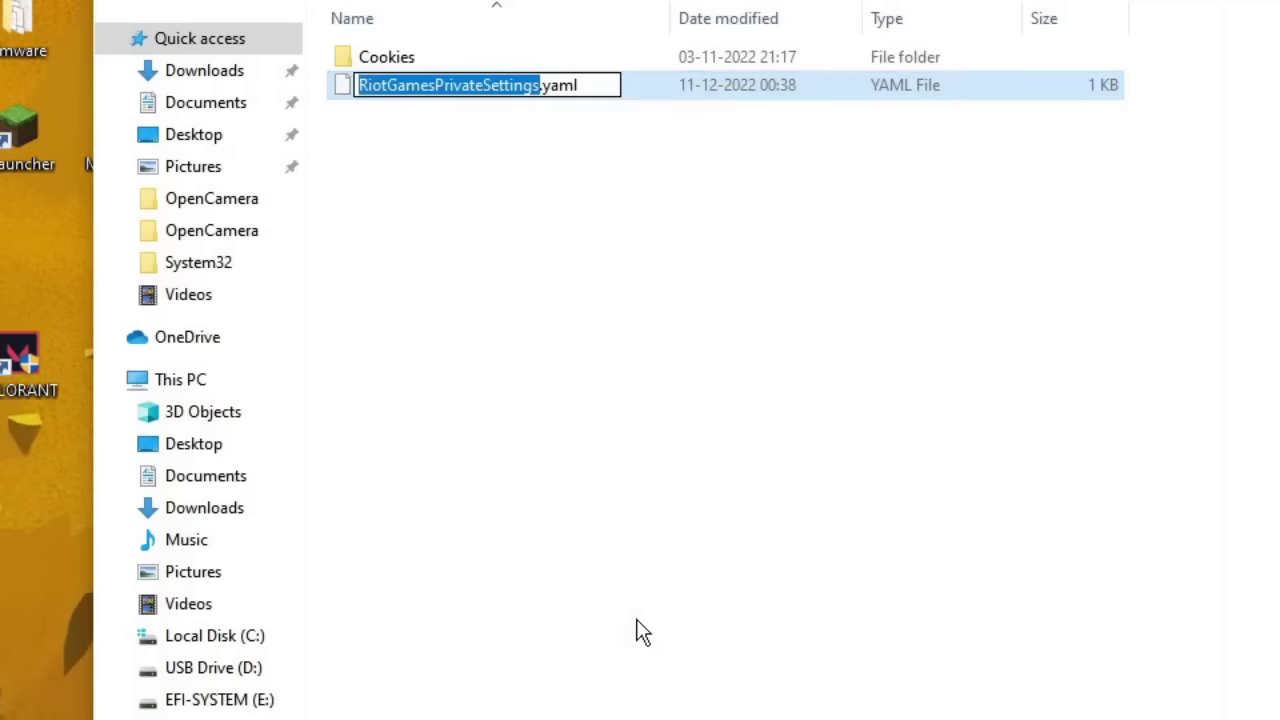
key(Right)
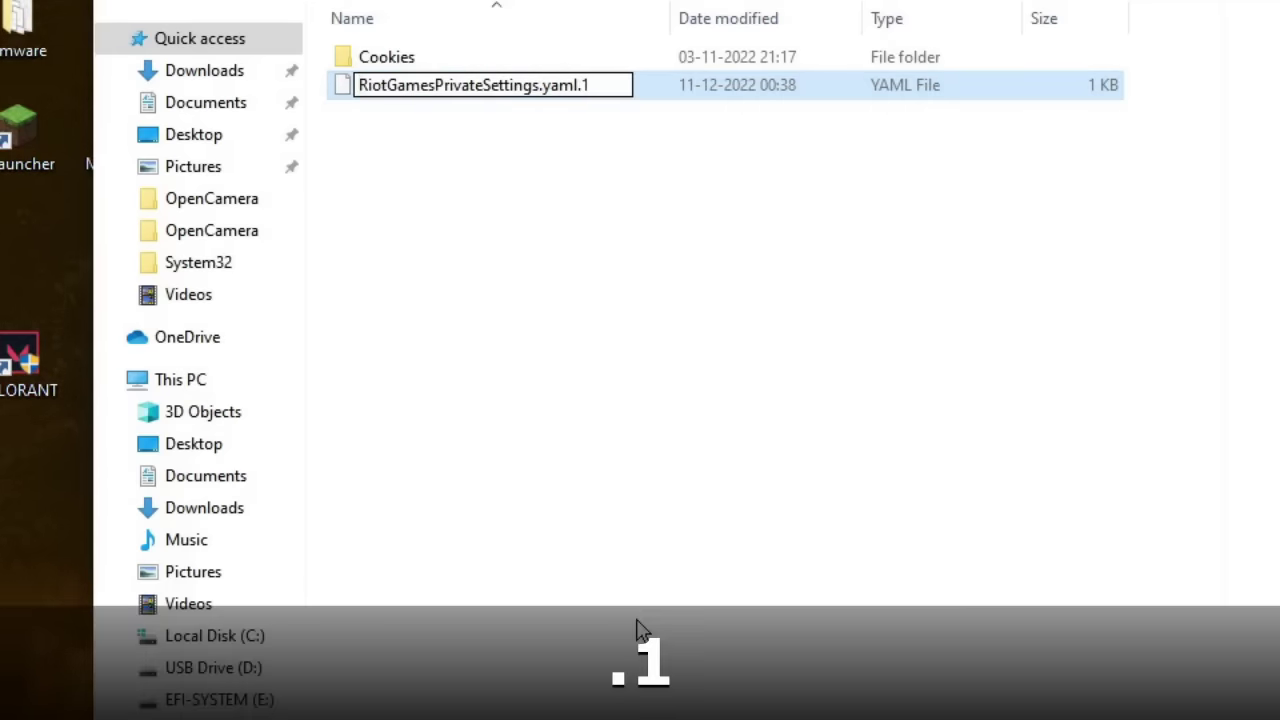
text(.1)
key(Return)
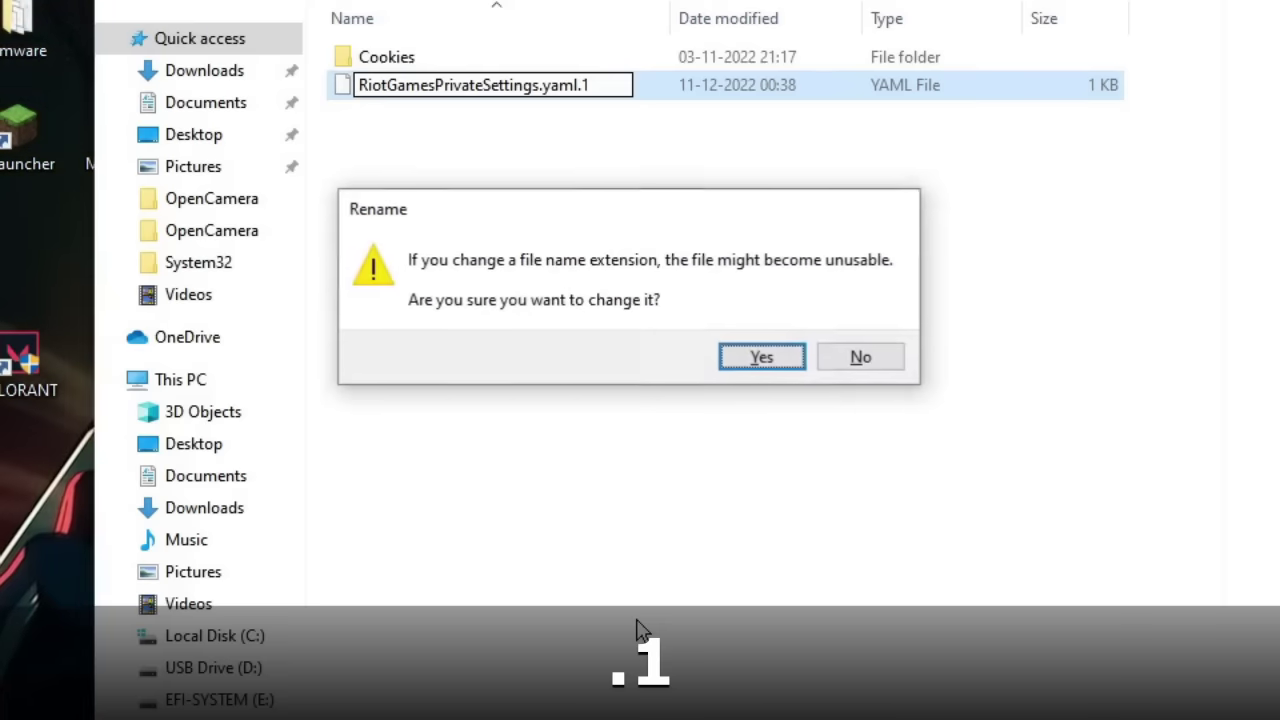
click(757, 352)
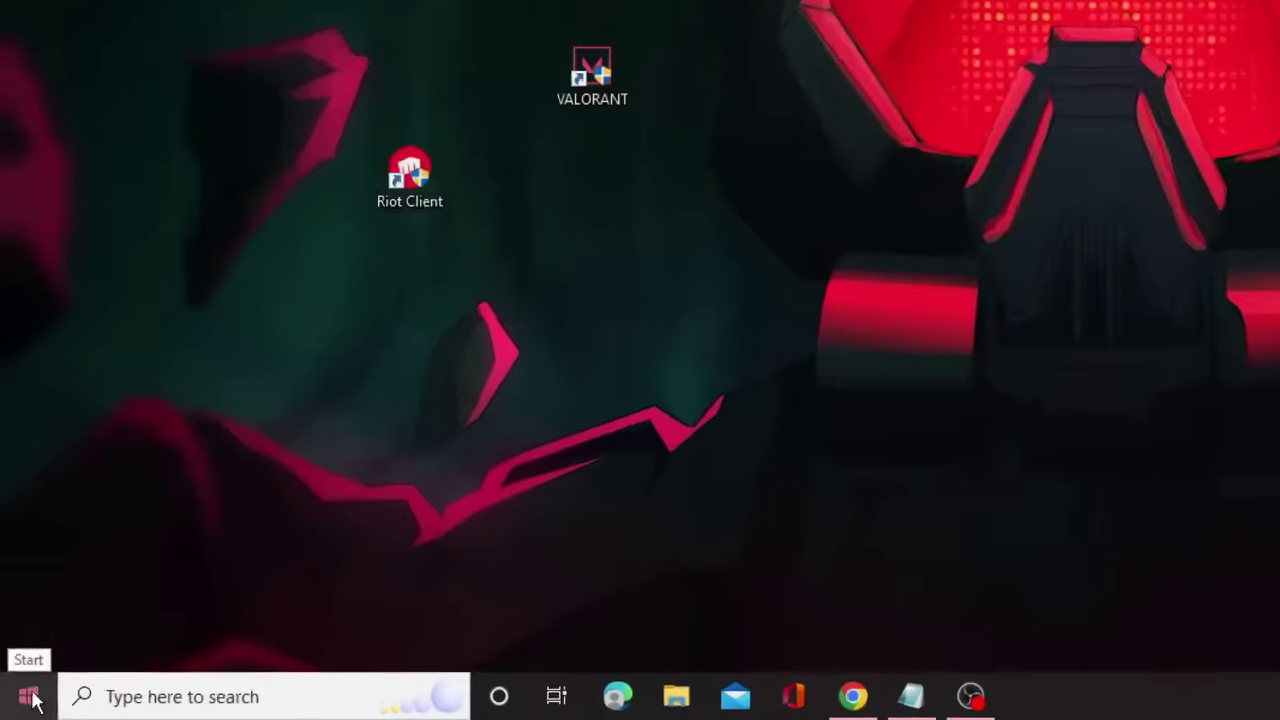
Run an automatic driver search for AMD Radeon(TM) Graphics in Device Manager, then close it.
right_click(17, 707)
click(201, 119)
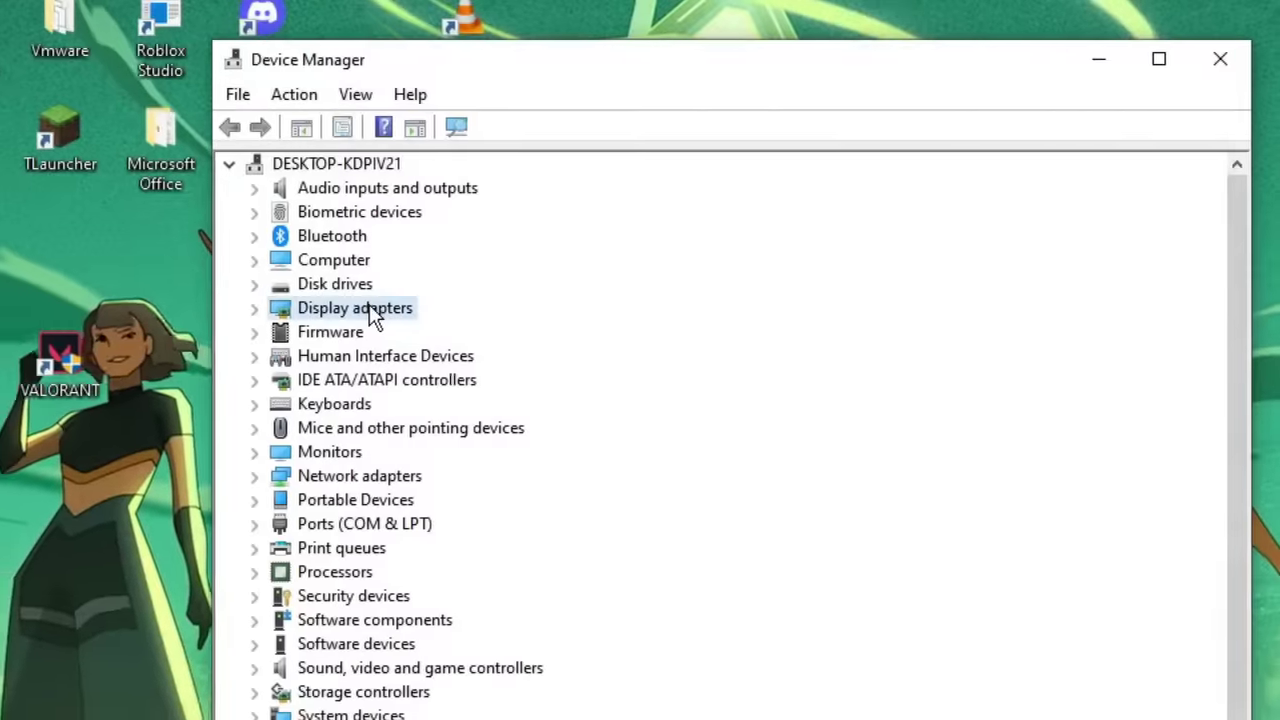
double_click(355, 308)
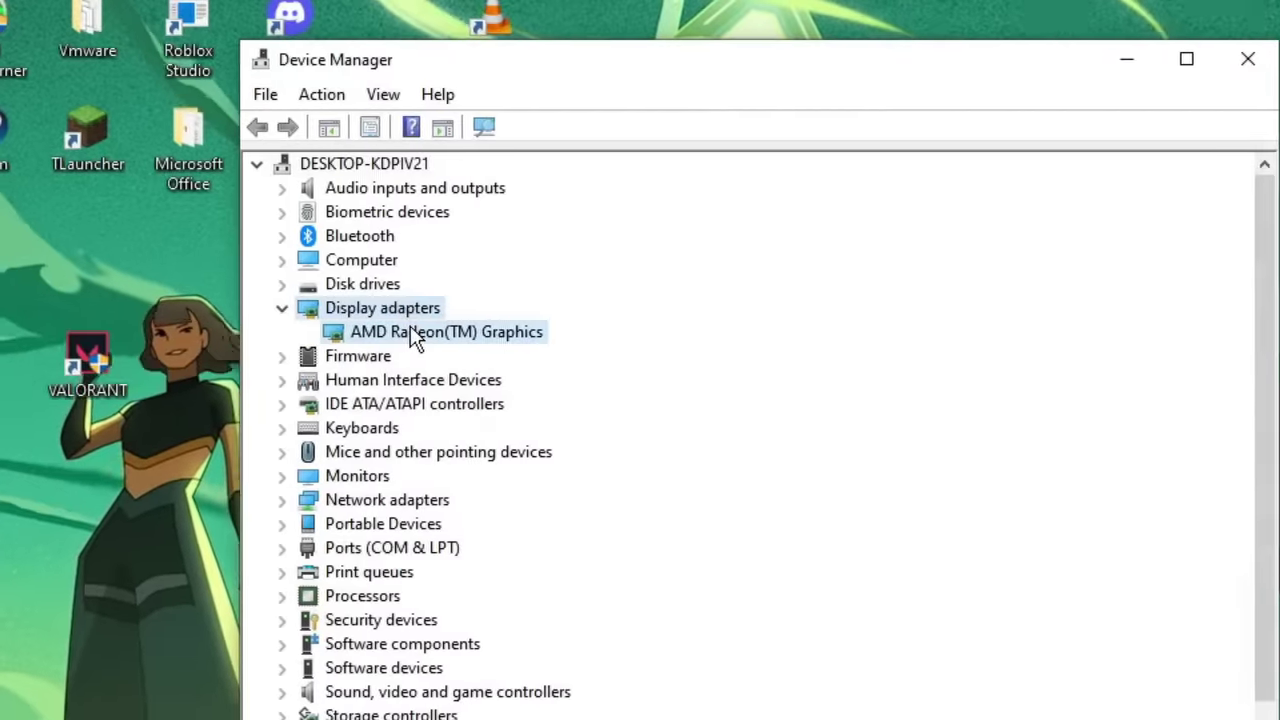
click(410, 330)
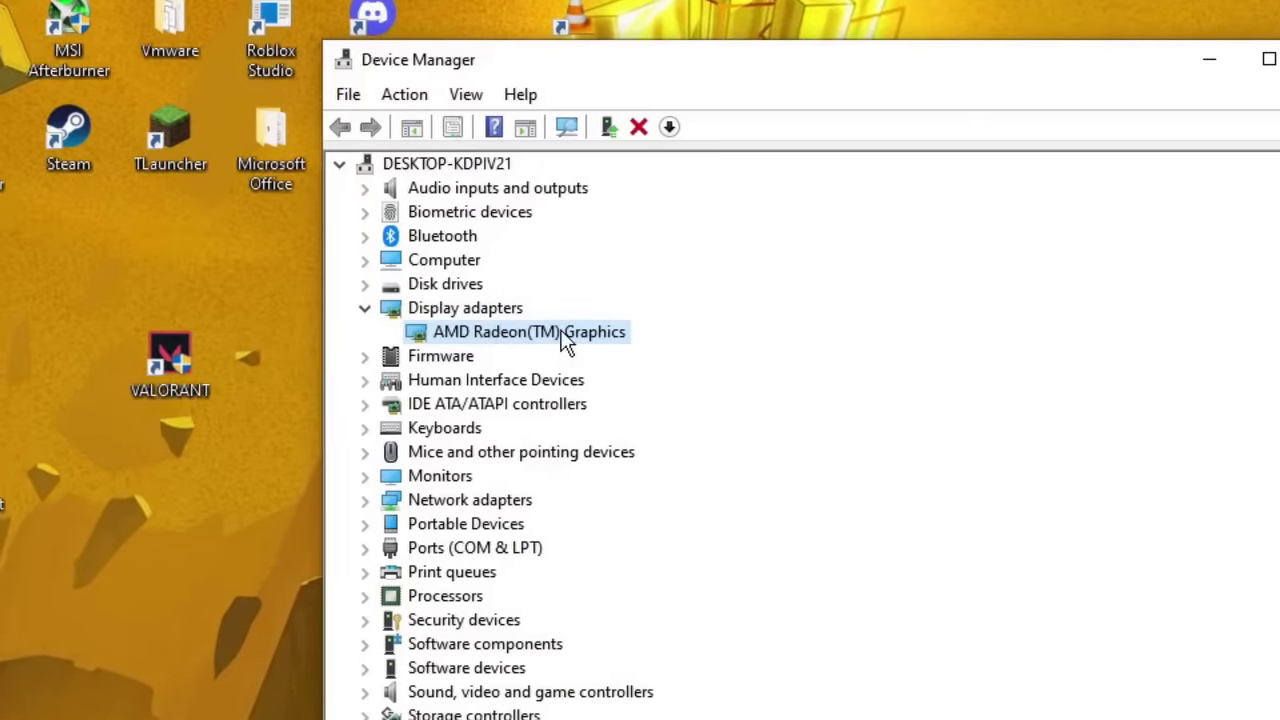
right_click(557, 332)
click(648, 352)
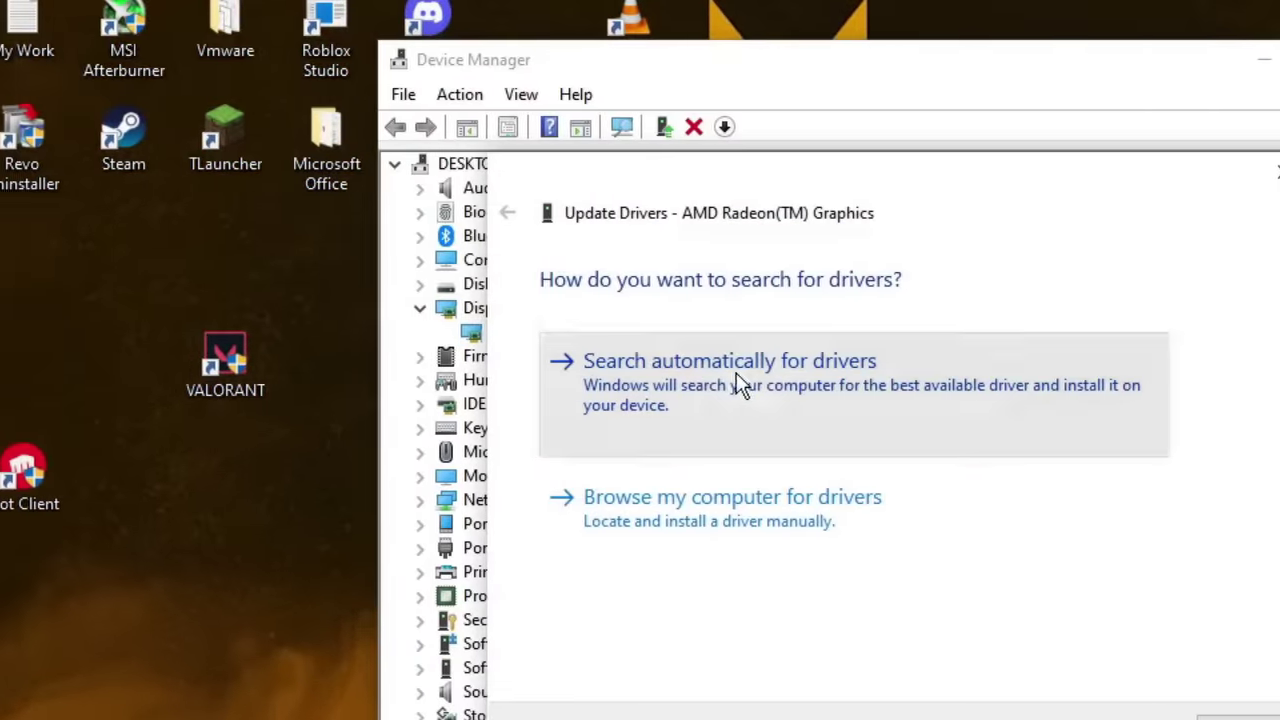
click(740, 376)
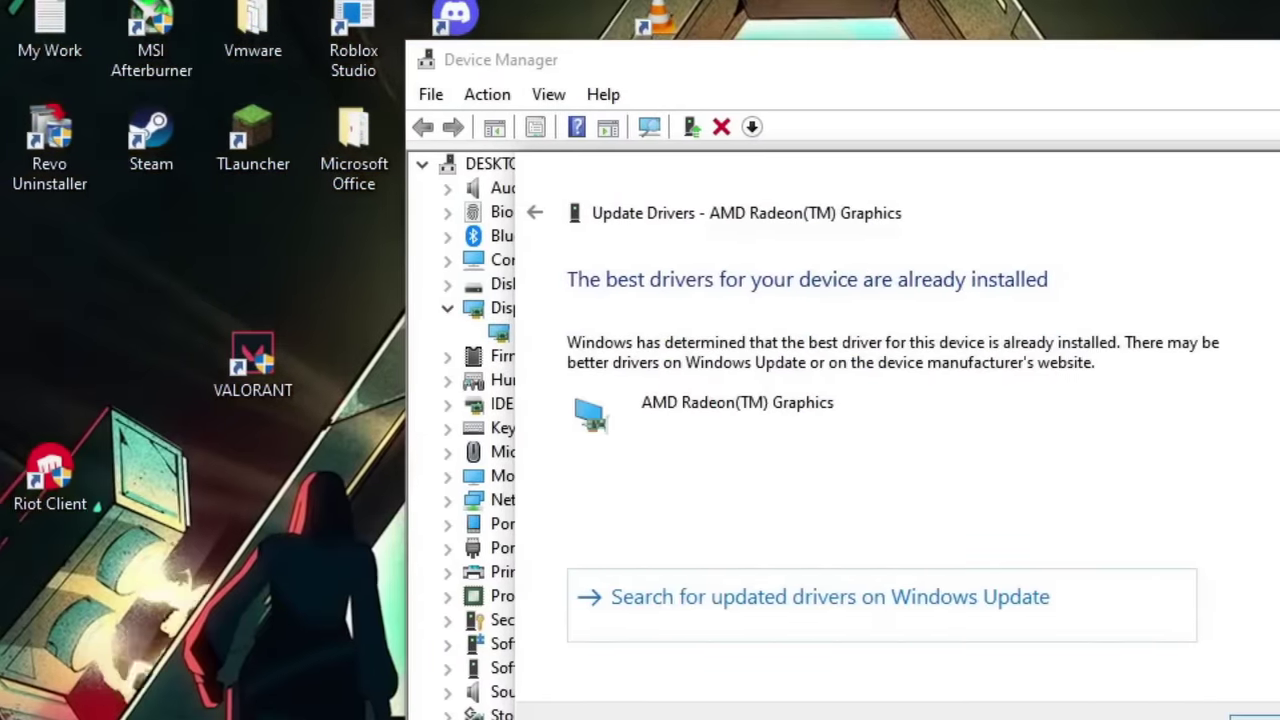
click(1250, 717)
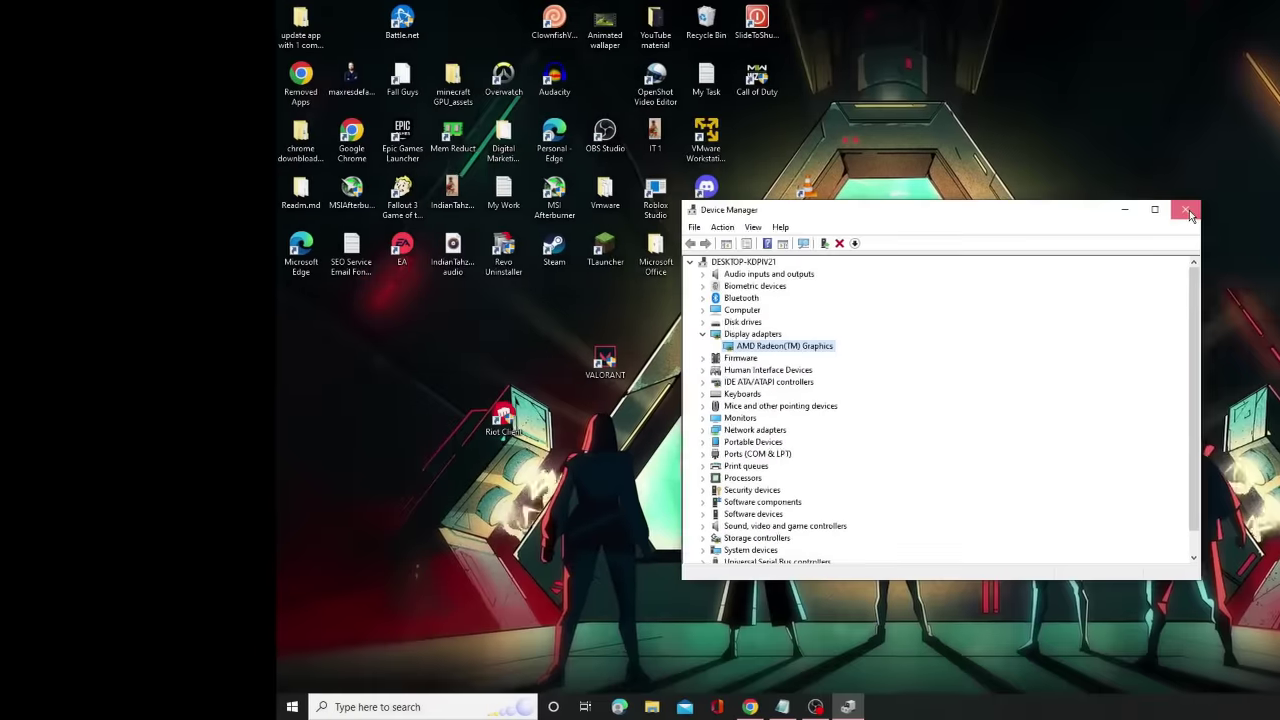
click(1192, 208)
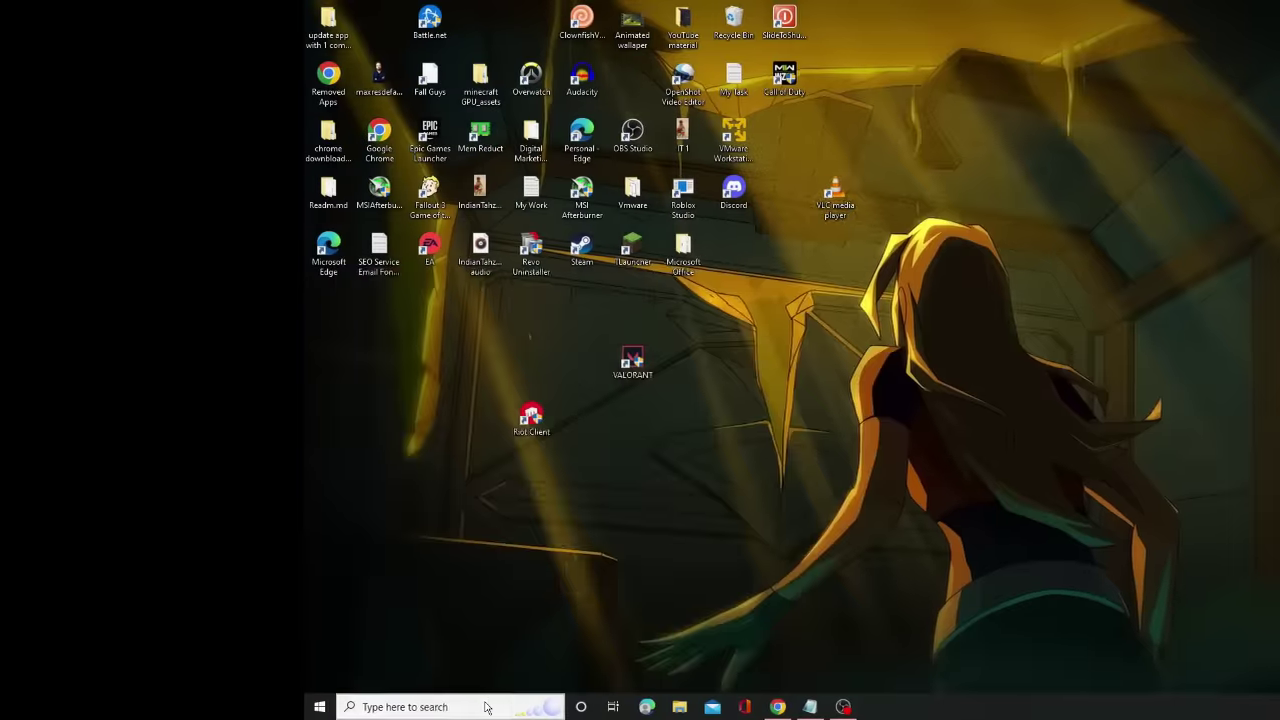
Open Graphics settings and copy the Riot Client folder path from the VALORANT shortcut's location.
click(463, 707)
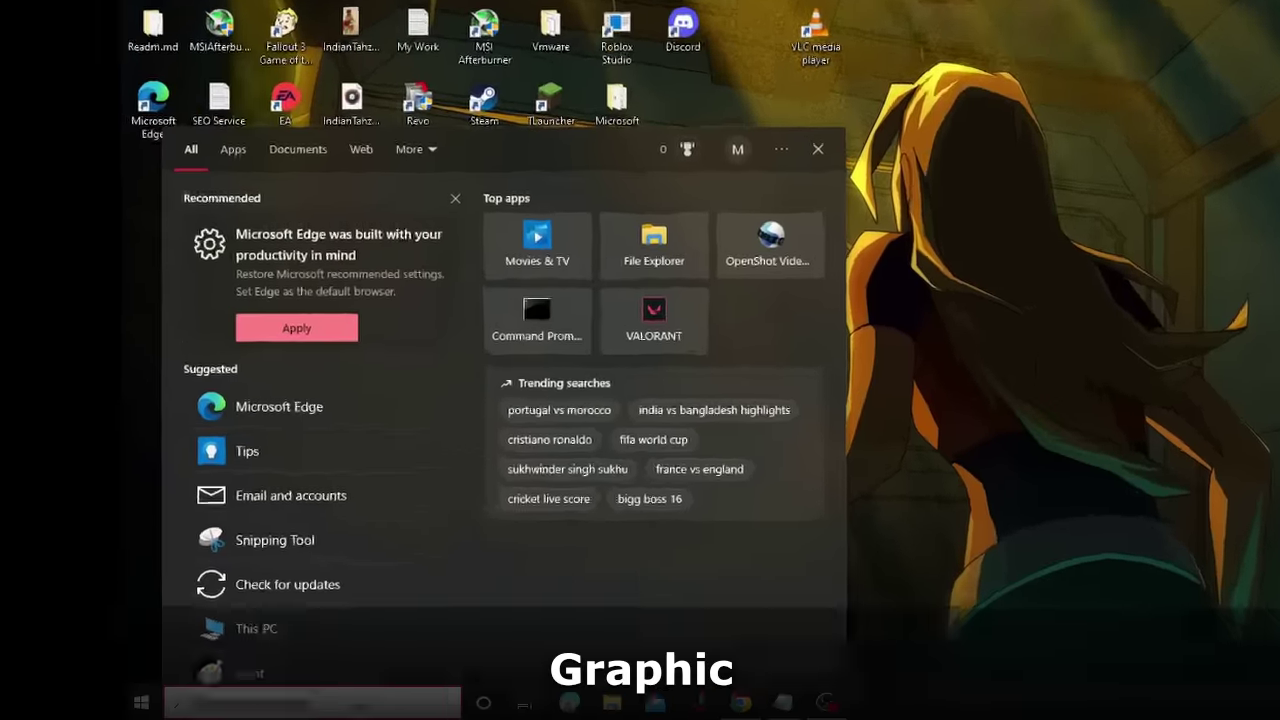
text(graphic)
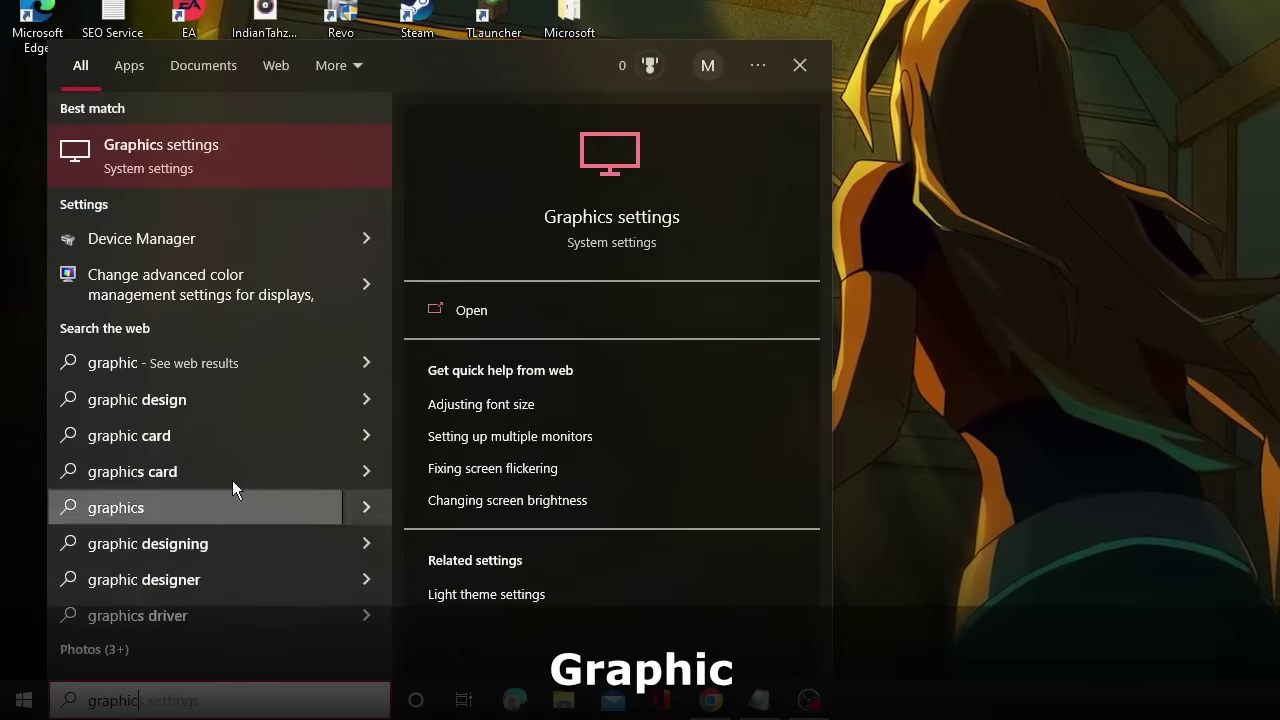
click(233, 159)
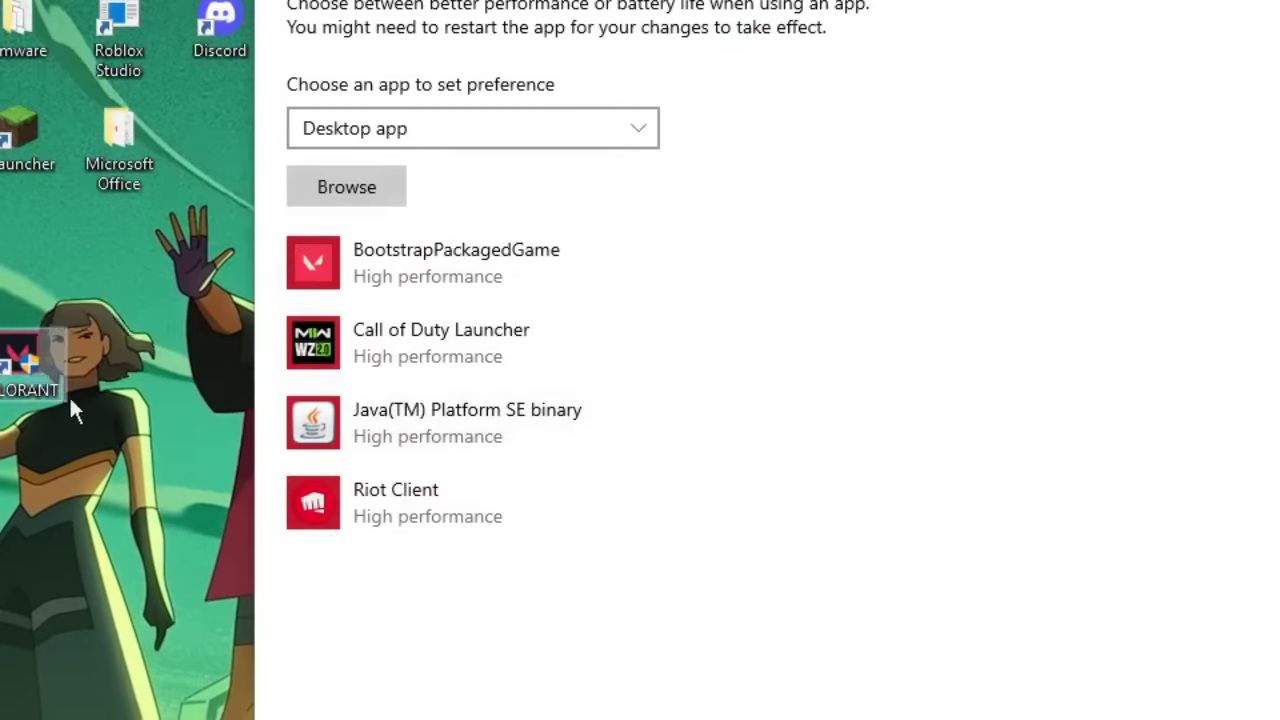
click(35, 381)
key(F2)
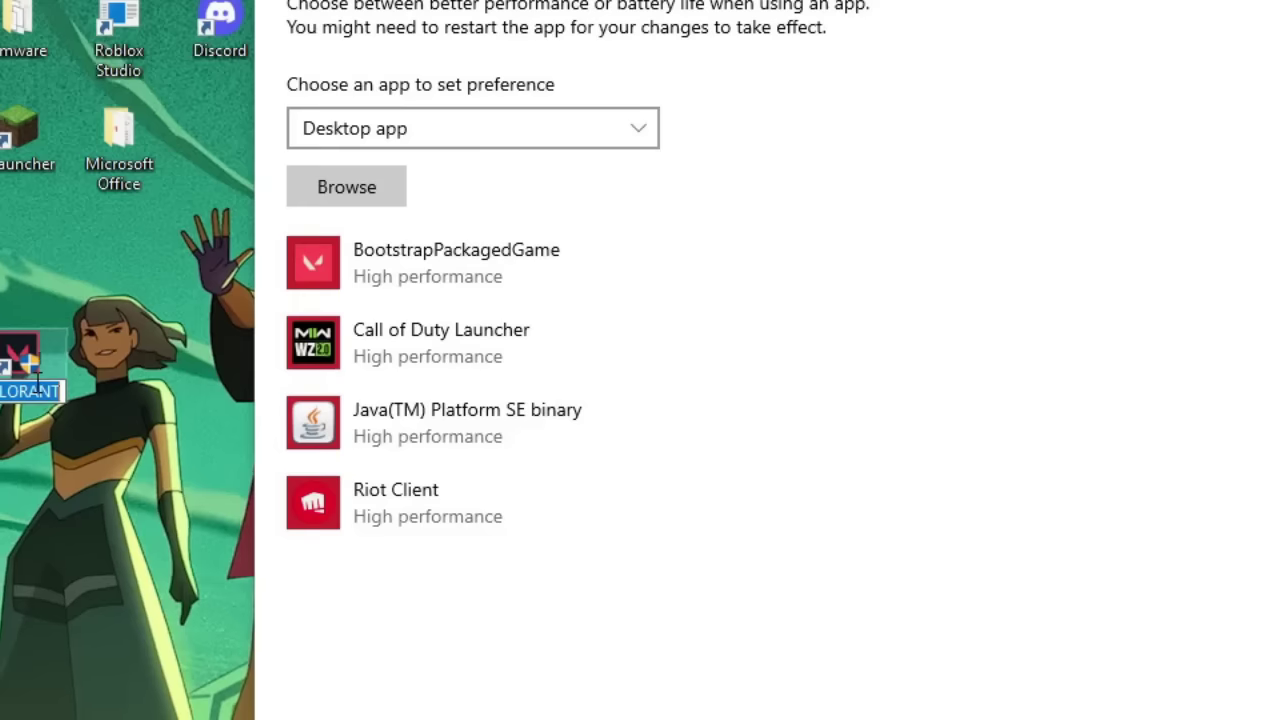
right_click(75, 353)
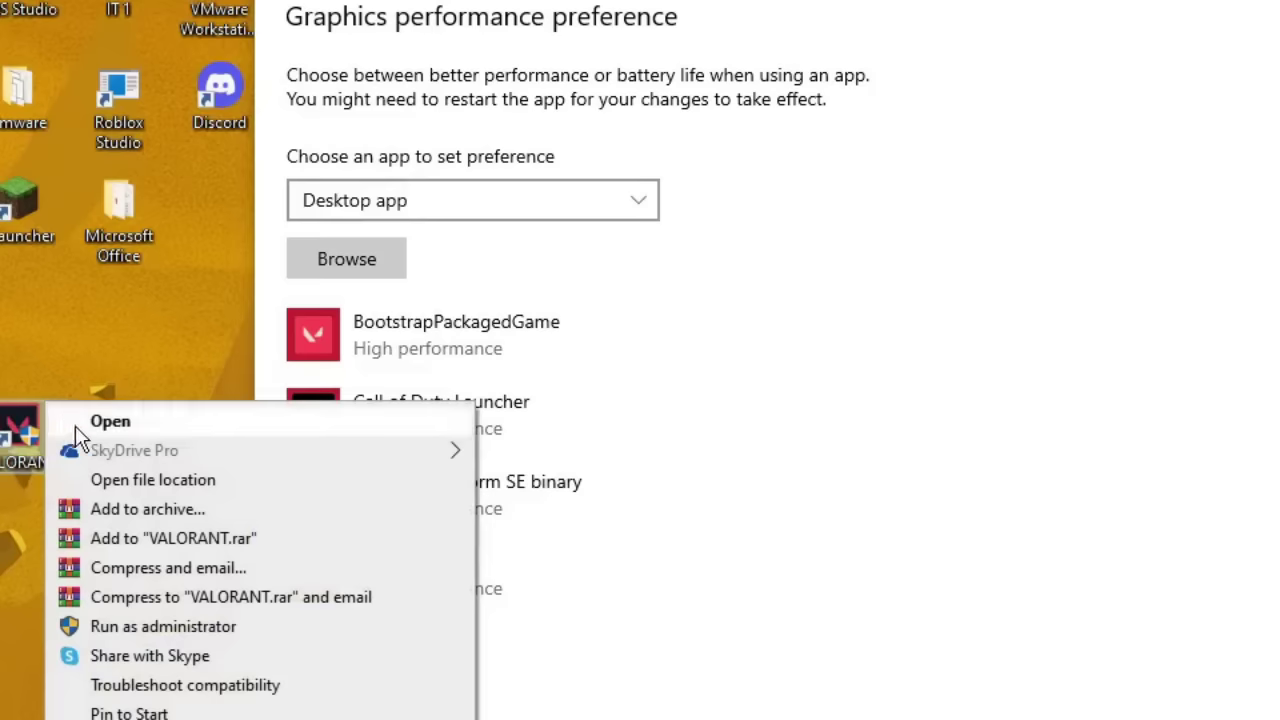
click(155, 490)
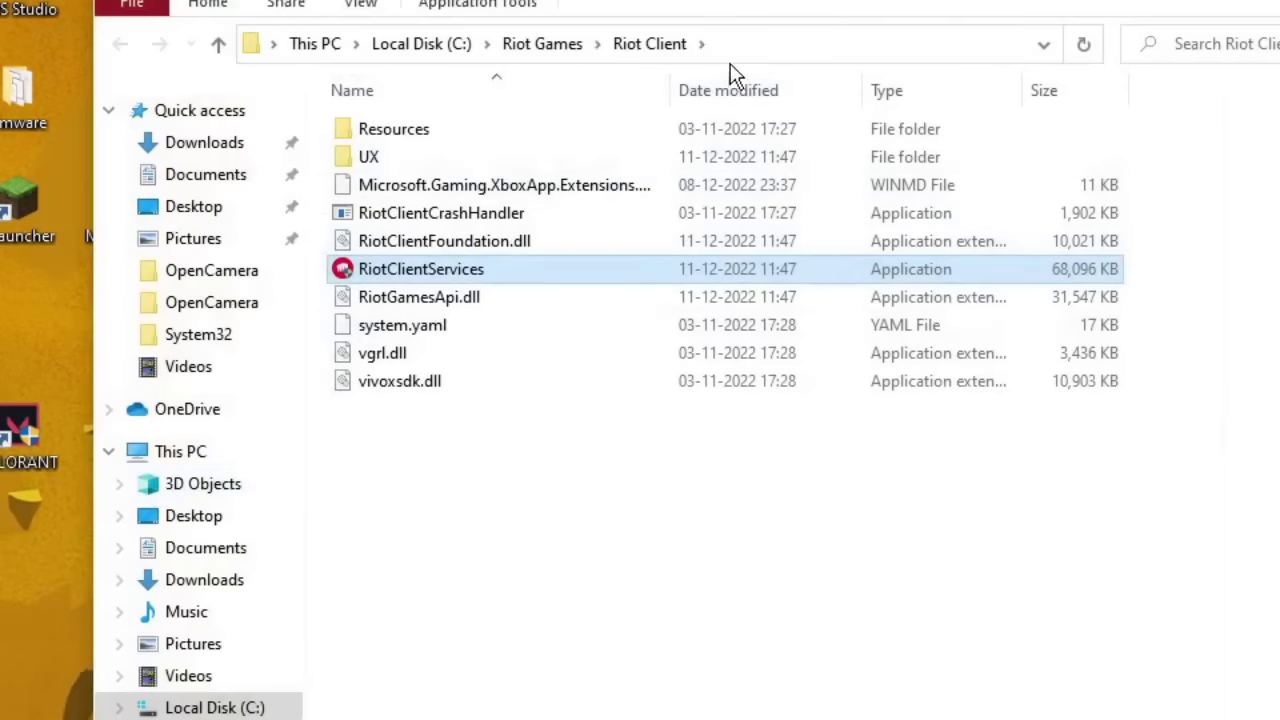
click(737, 50)
right_click(415, 47)
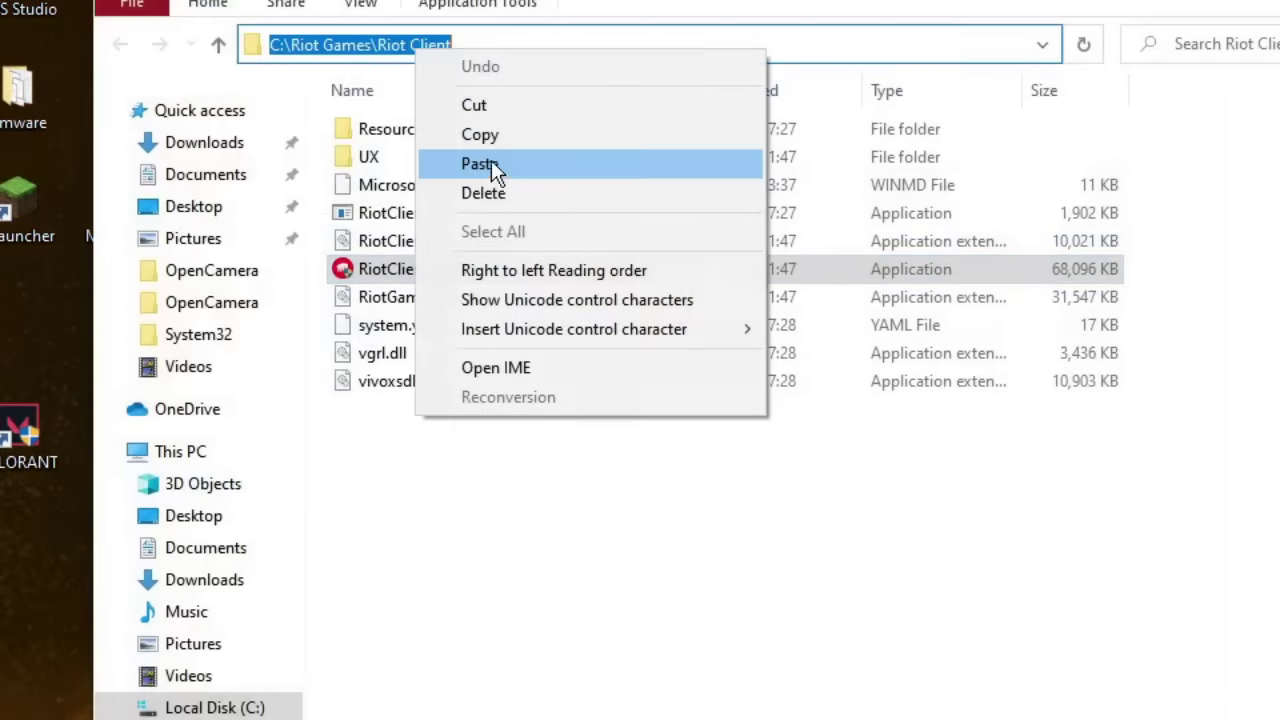
click(482, 134)
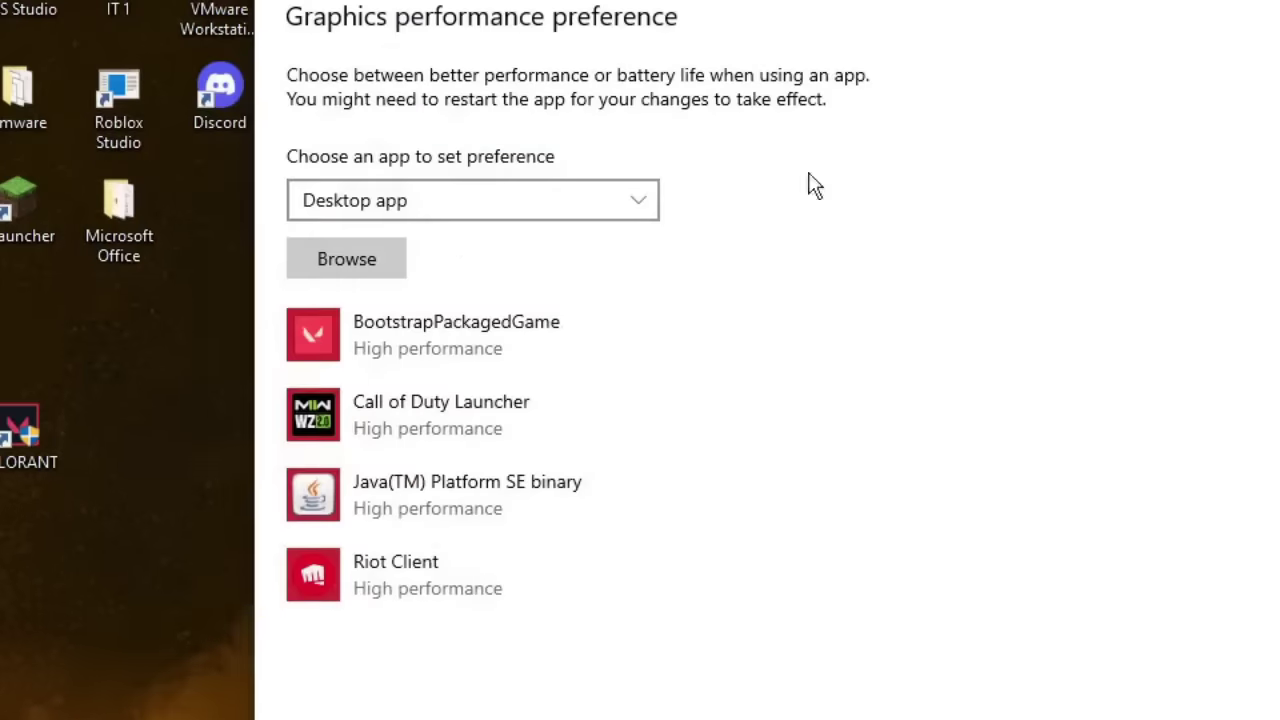
Add RiotClientServices.exe from the Riot Client folder to the graphics preference list.
click(346, 258)
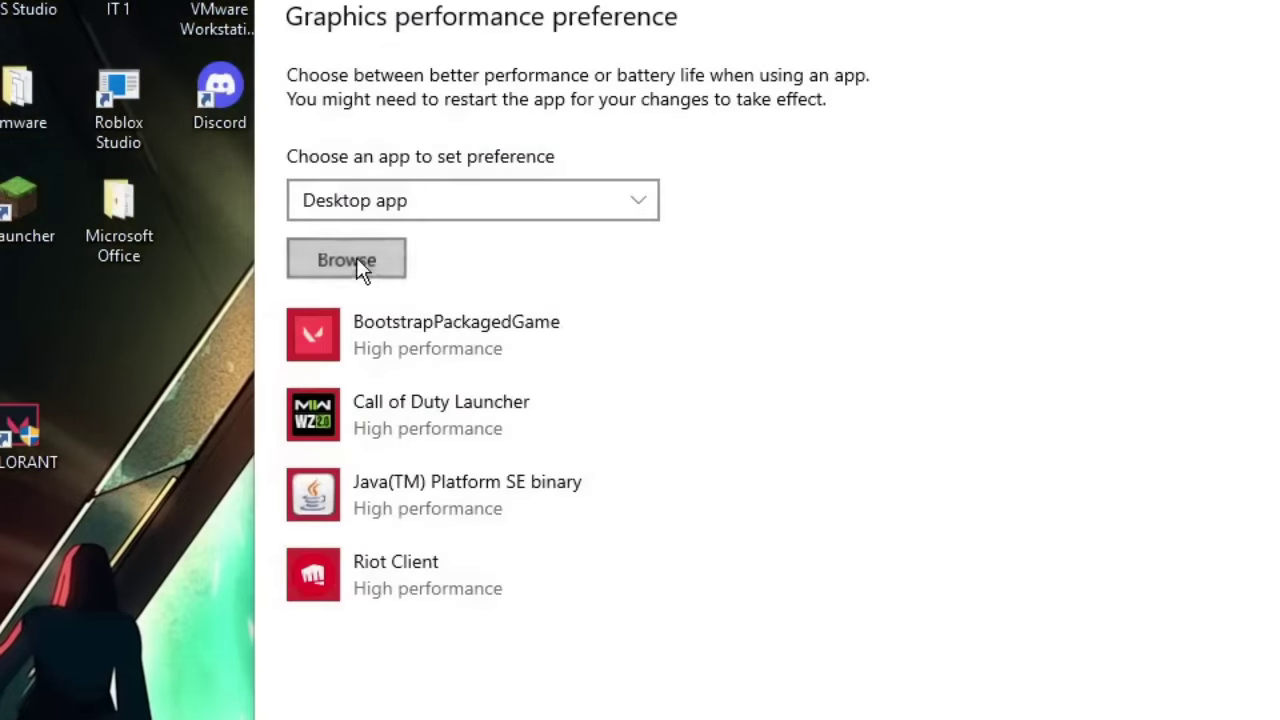
click(997, 0)
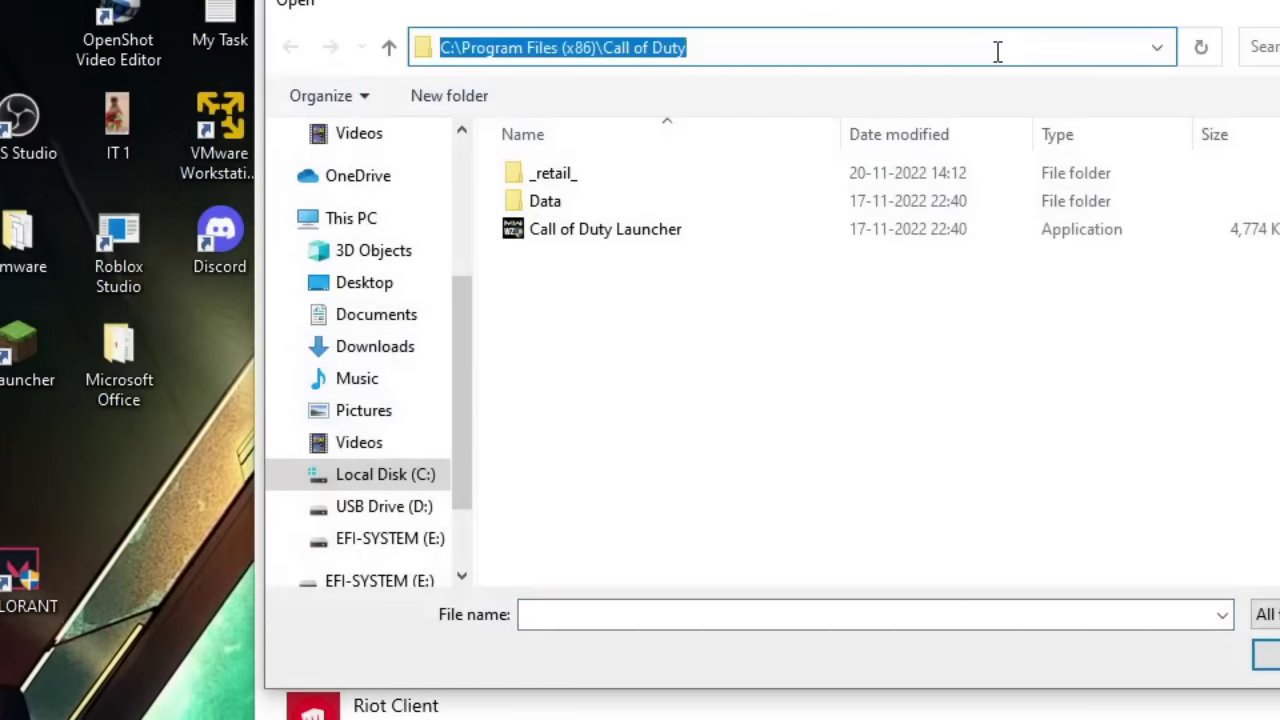
text(v)
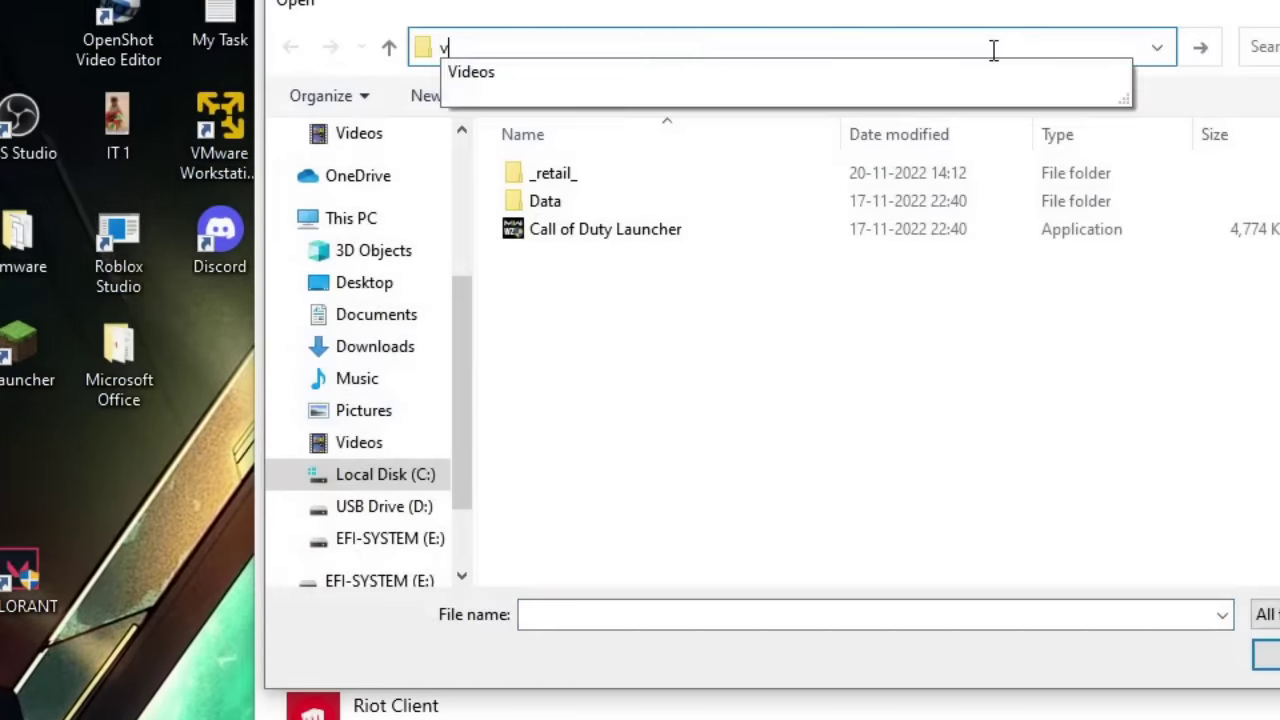
key(BackSpace)
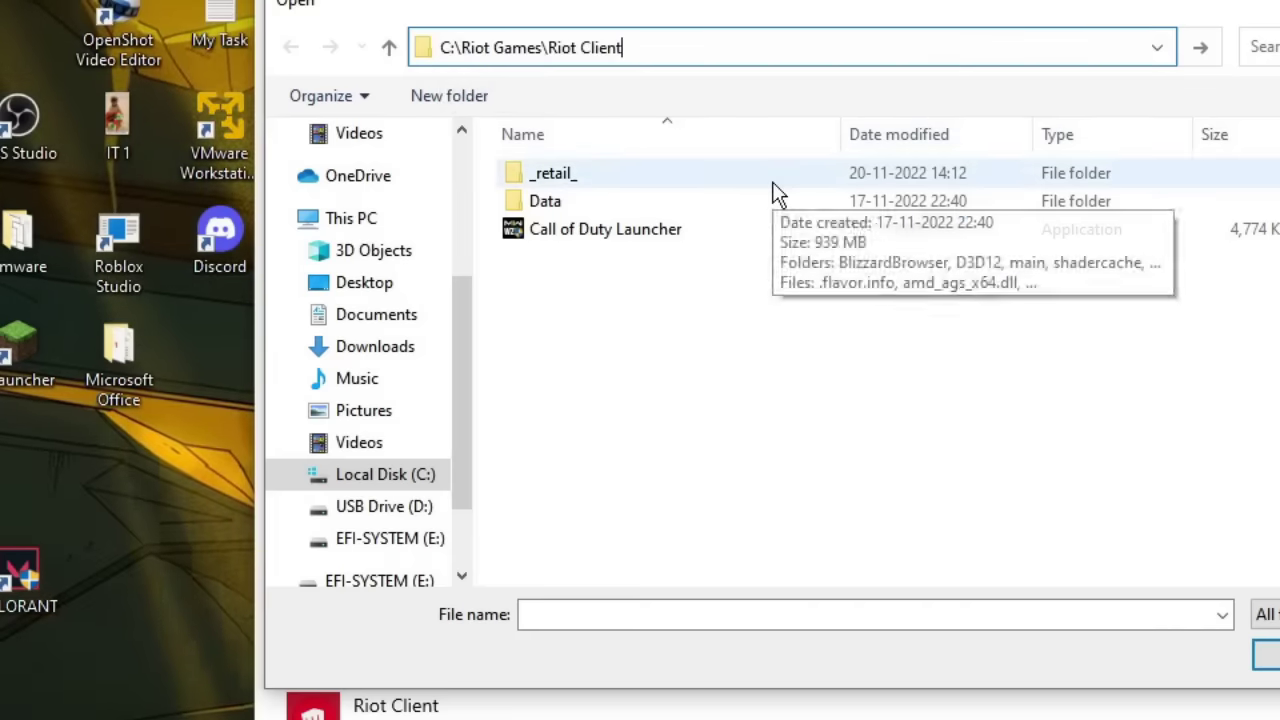
key(Return)
click(600, 257)
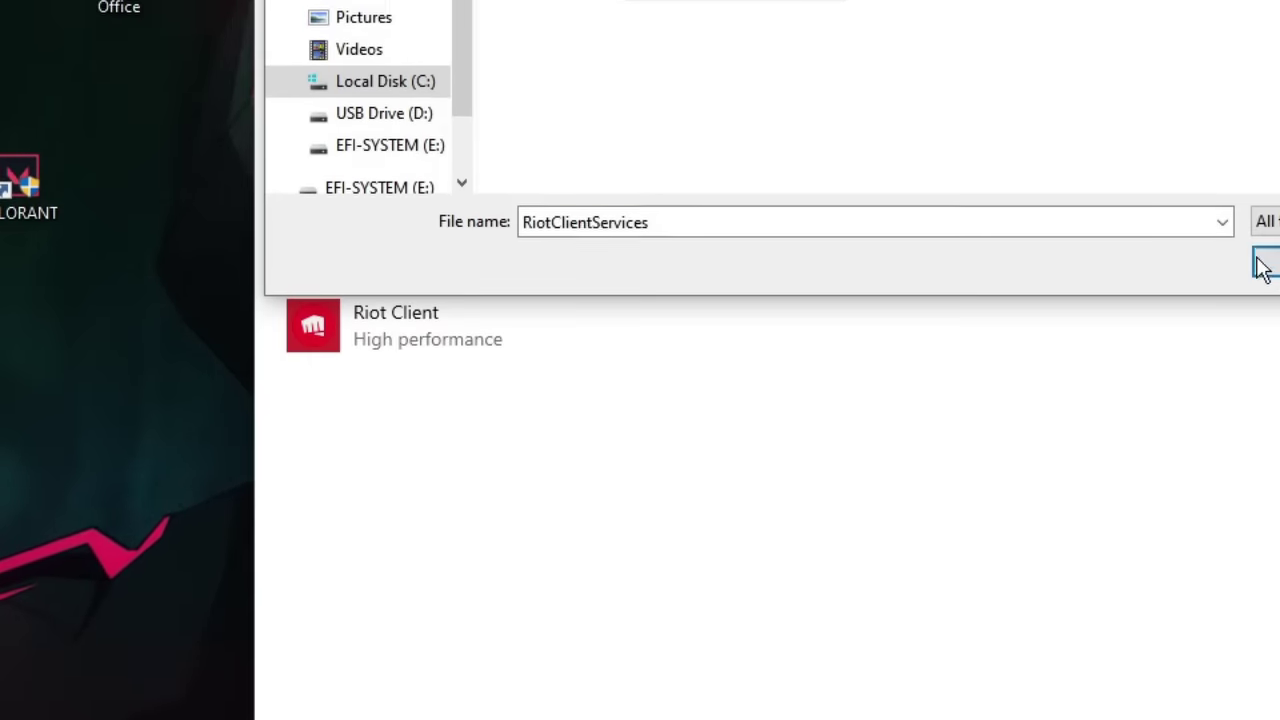
click(1263, 298)
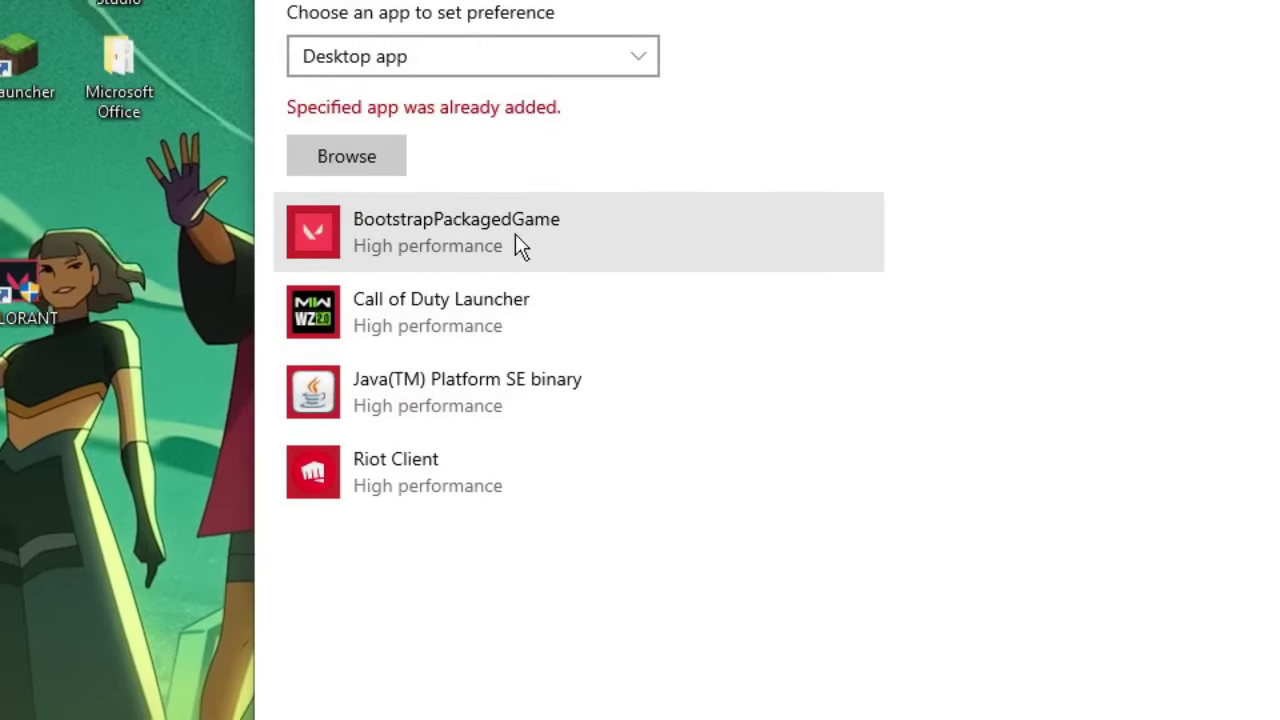
Confirm Riot Client's graphics preference is set to High performance.
click(470, 480)
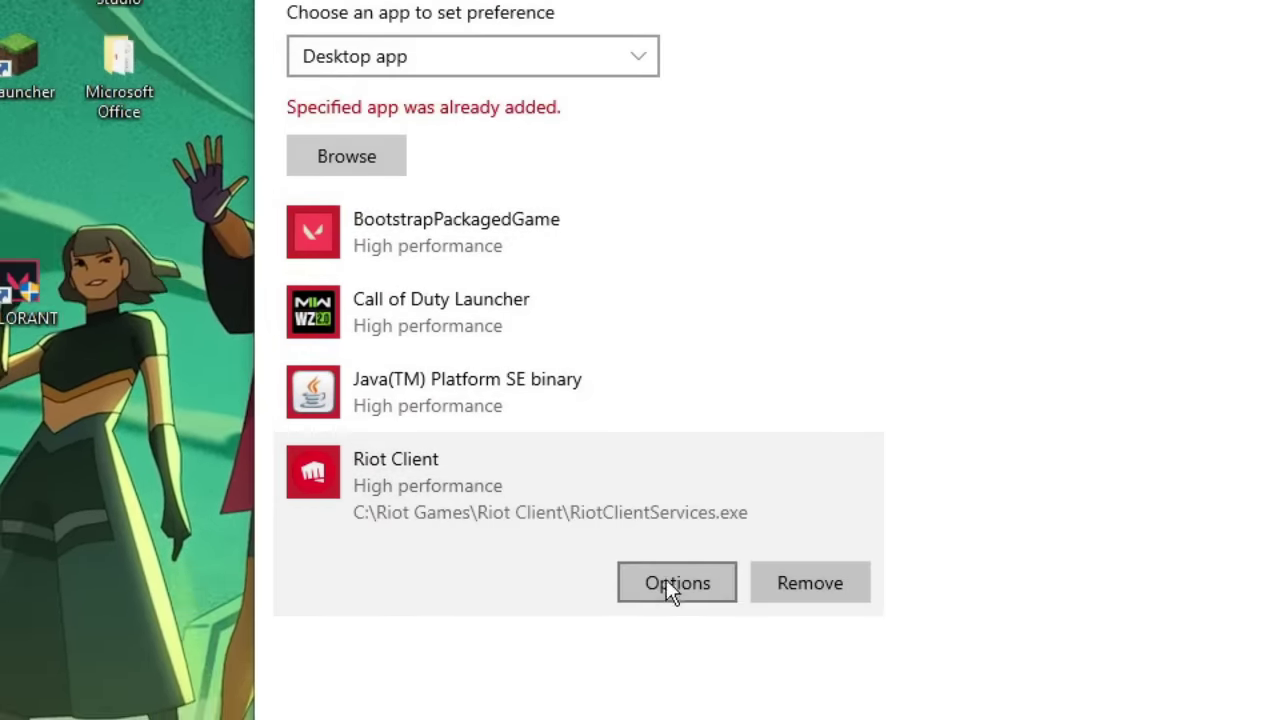
click(682, 584)
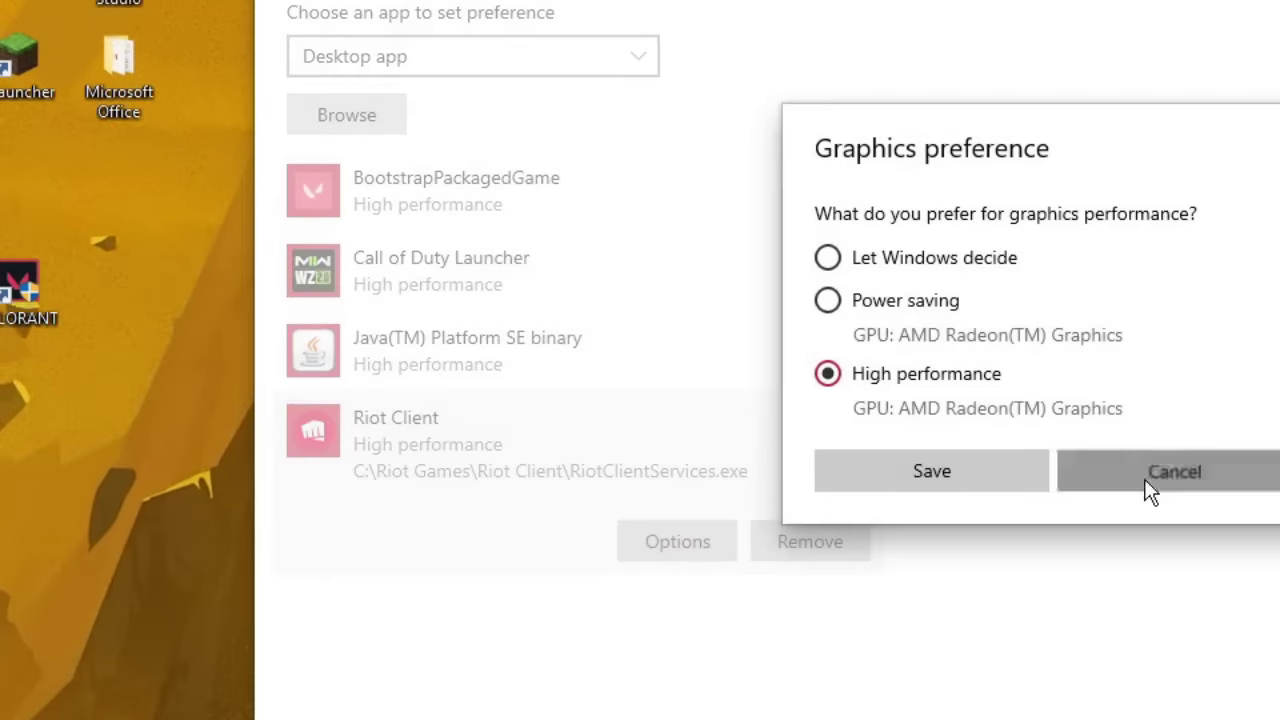
click(1150, 488)
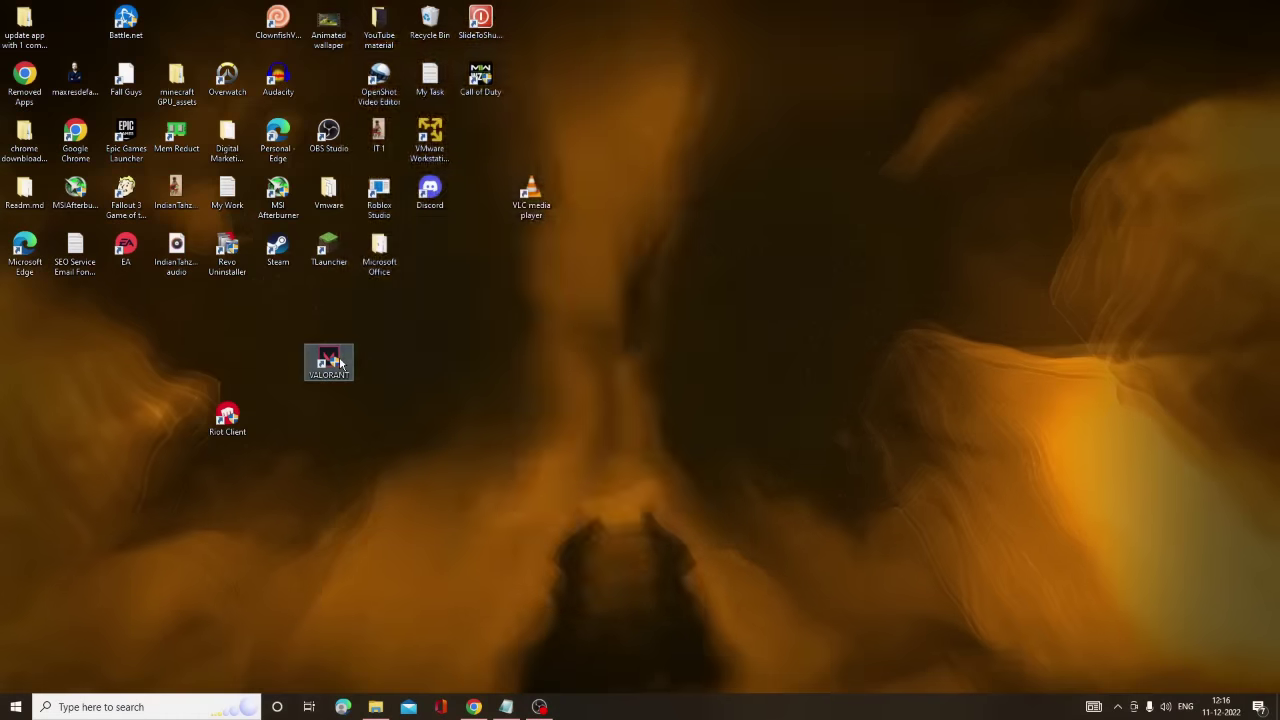
right_click(340, 365)
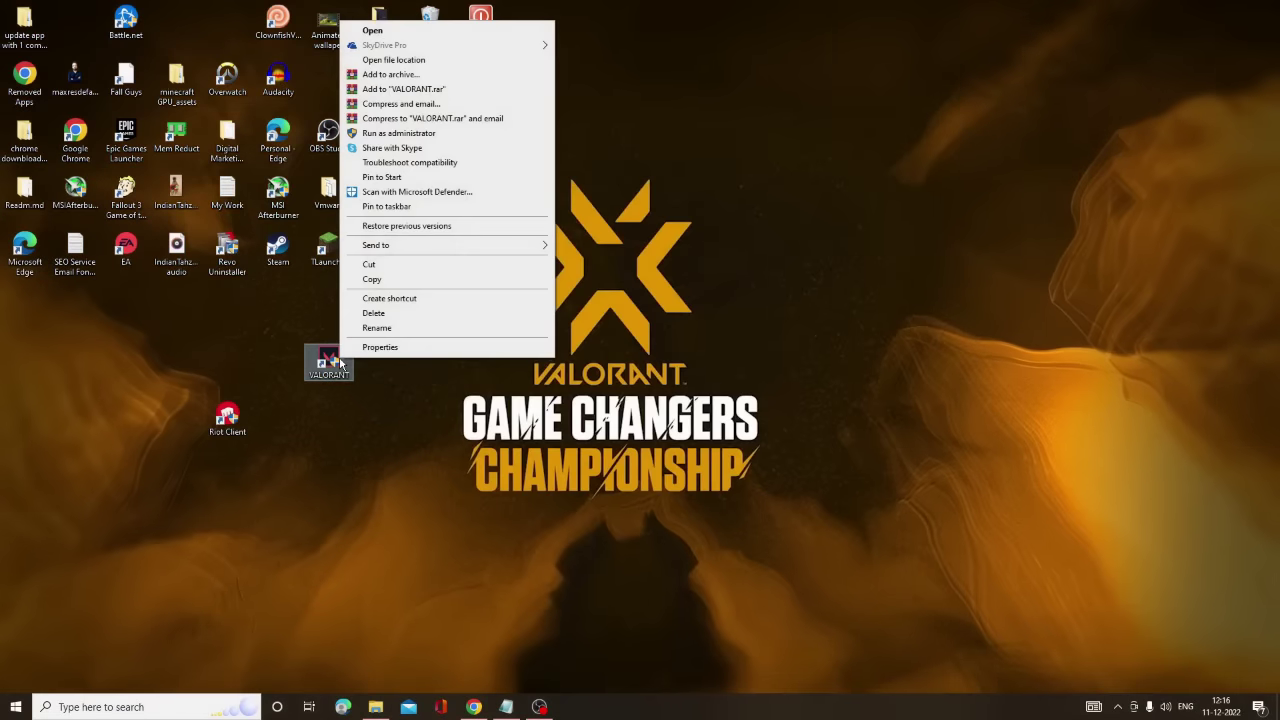
click(380, 347)
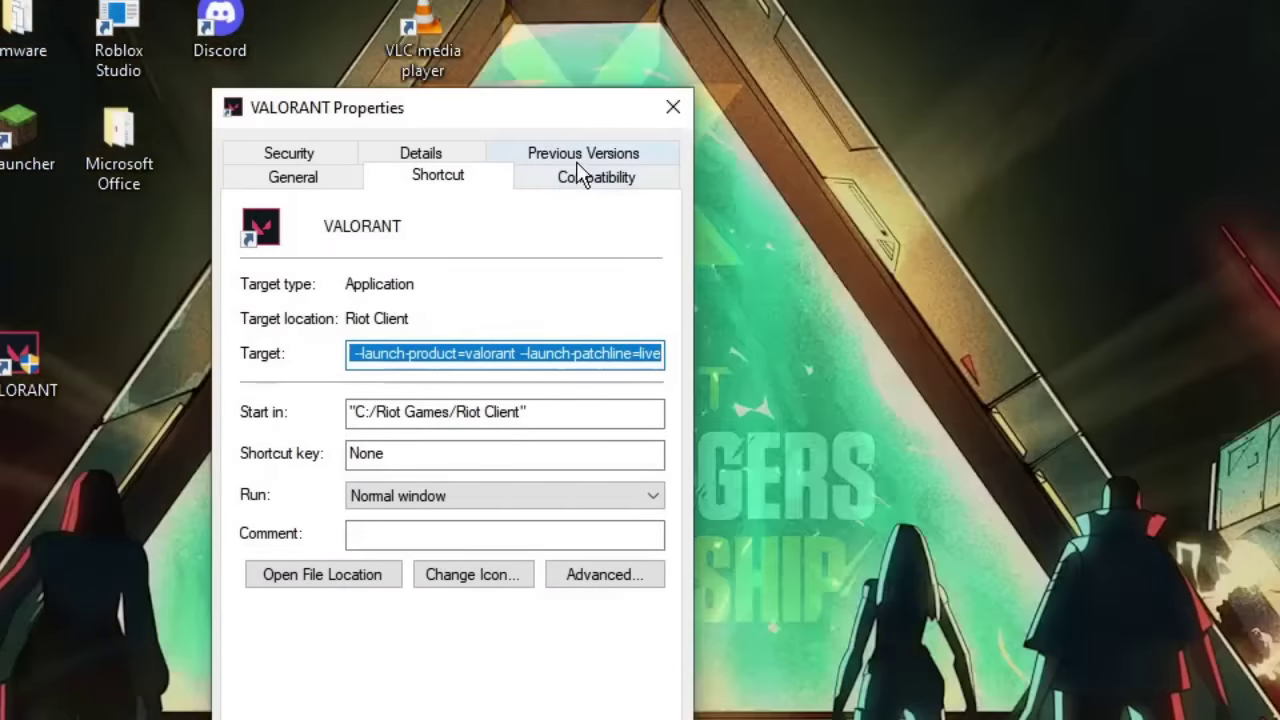
click(580, 172)
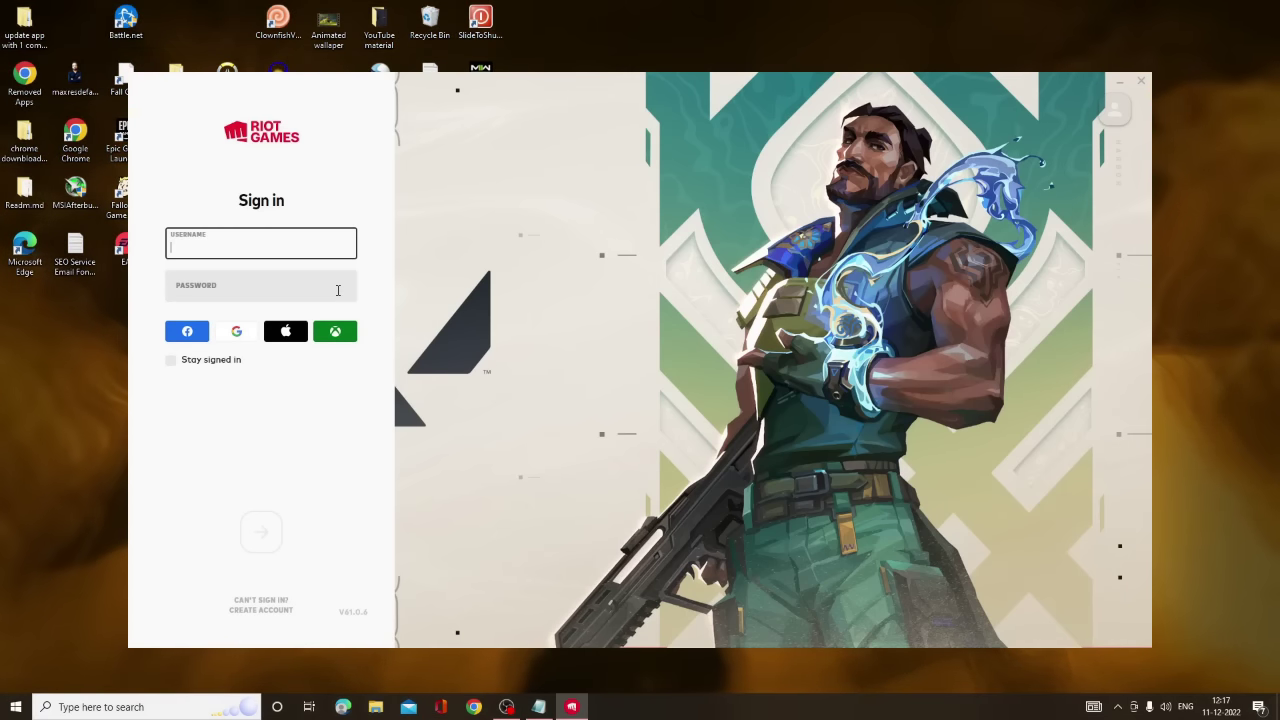
click(1141, 81)
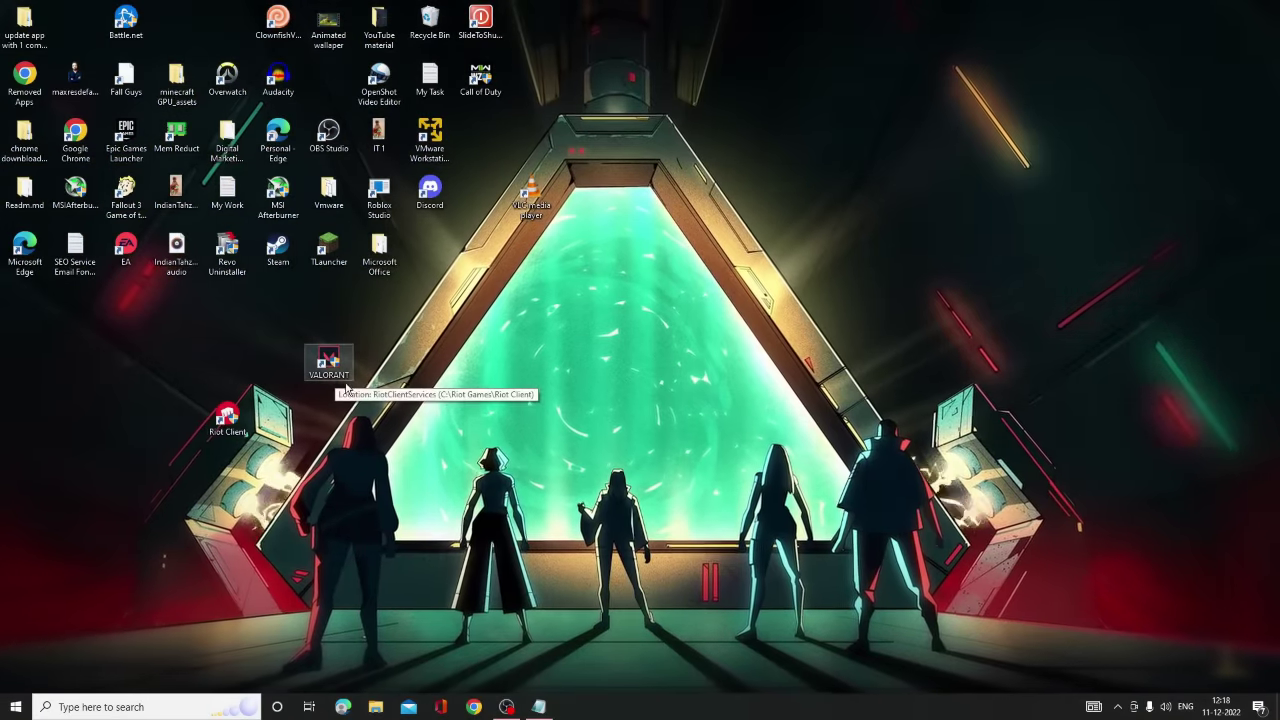
Open Programs and Features via appwiz.cpl and select Riot Vanguard.
click(171, 705)
text(a)
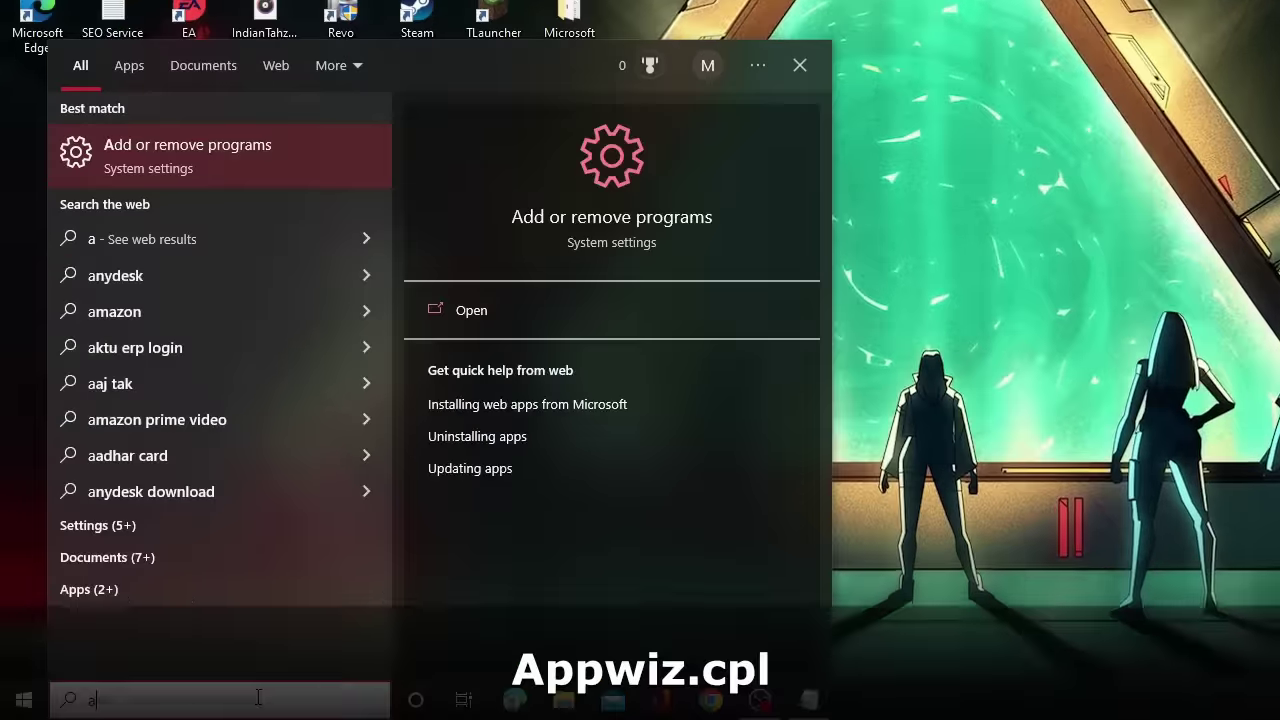
text(ppwiz.cpl)
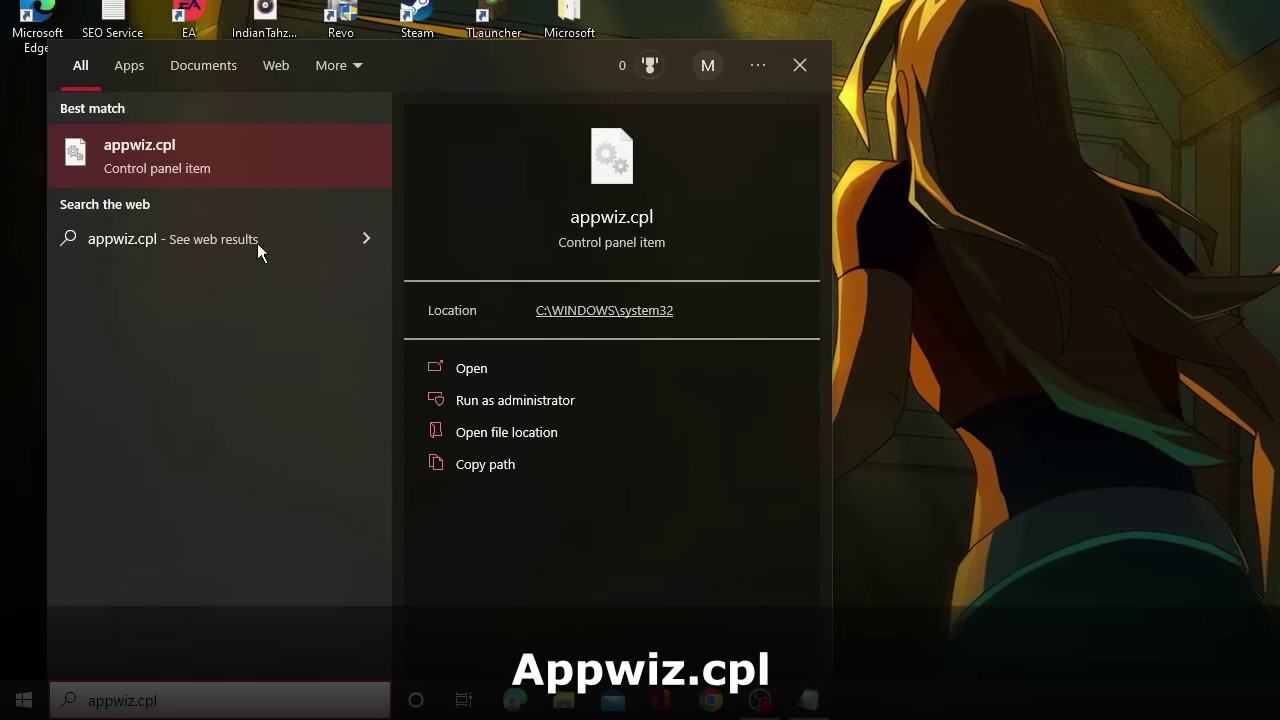
click(224, 171)
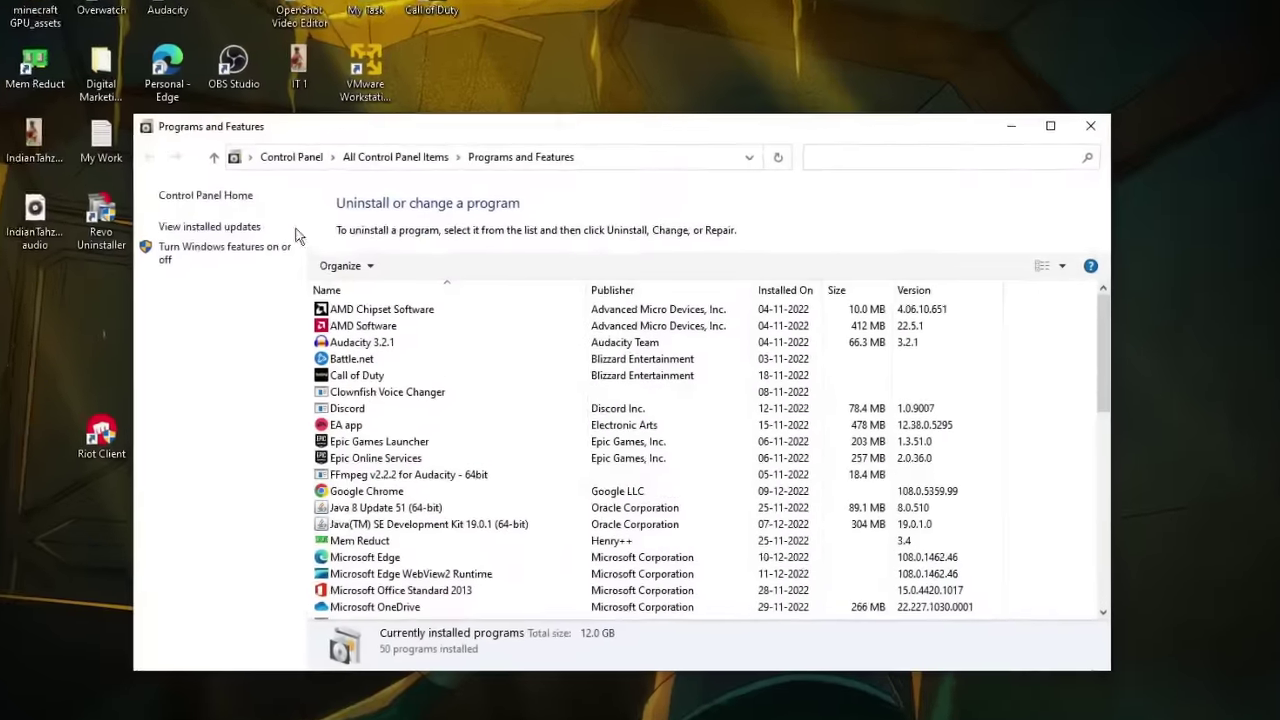
click(415, 376)
click(421, 412)
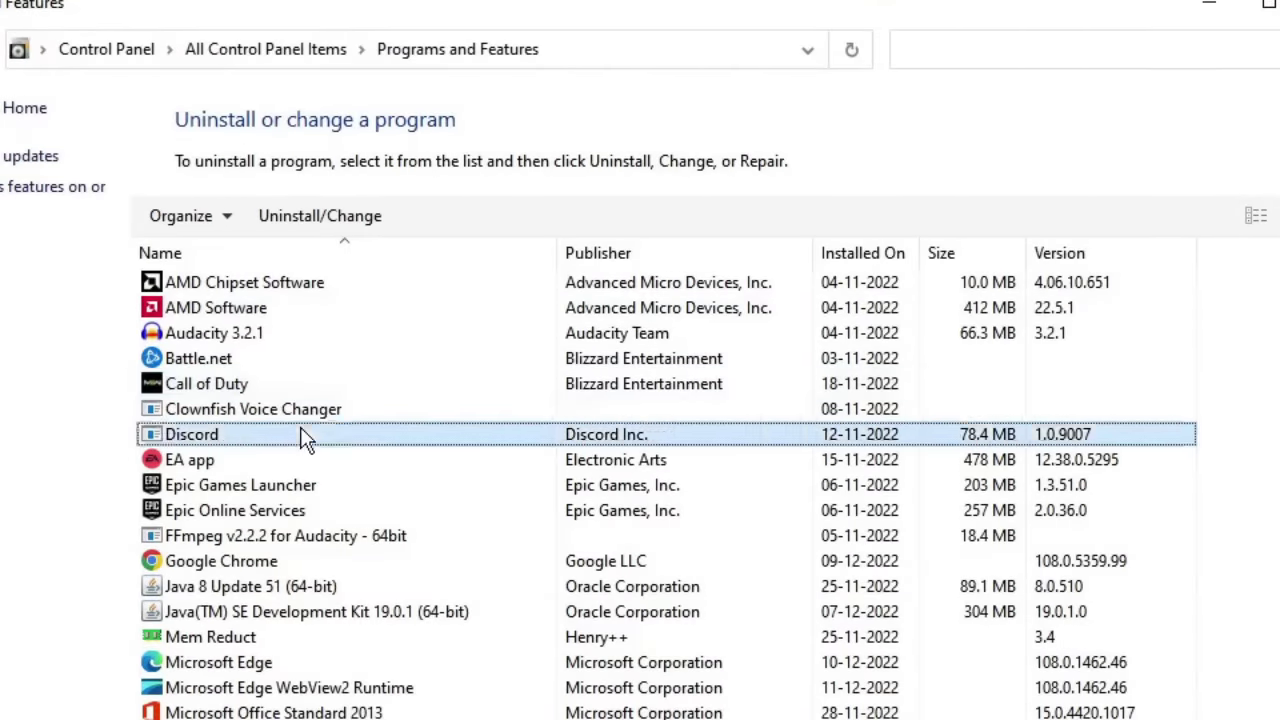
click(271, 512)
key(r)
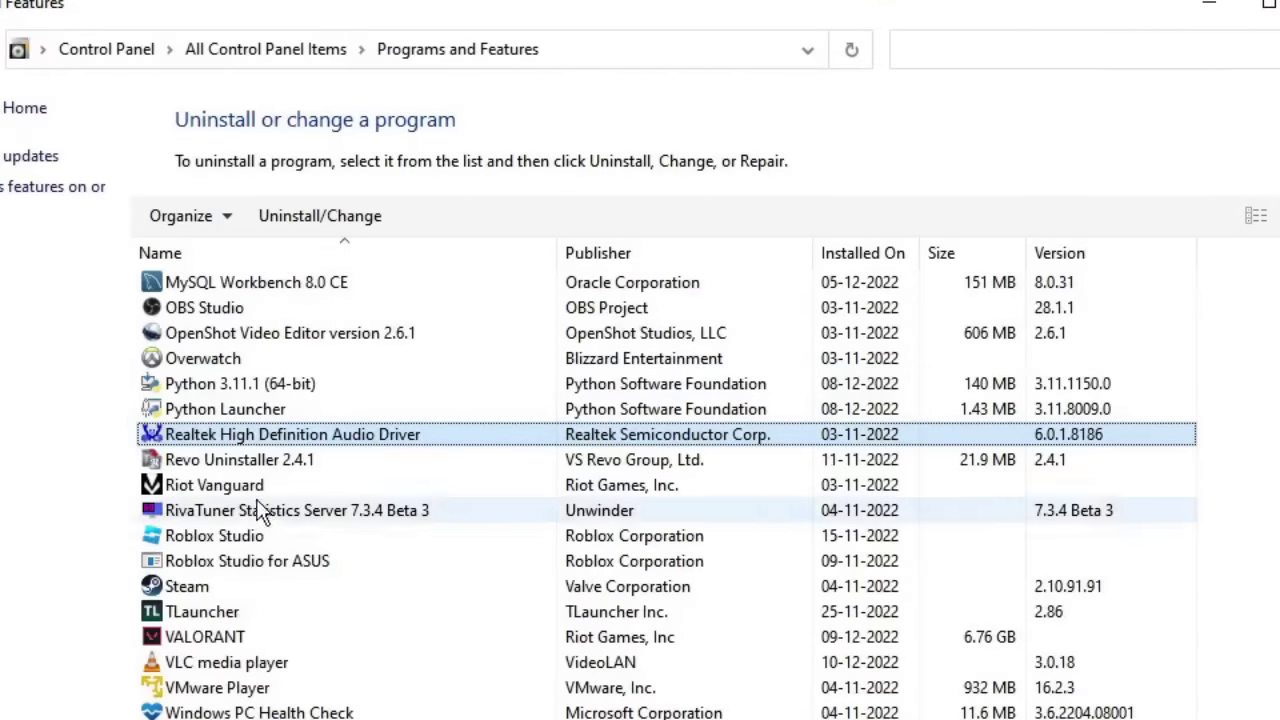
click(251, 494)
Uninstall Riot Vanguard, confirming the removal prompts.
right_click(283, 485)
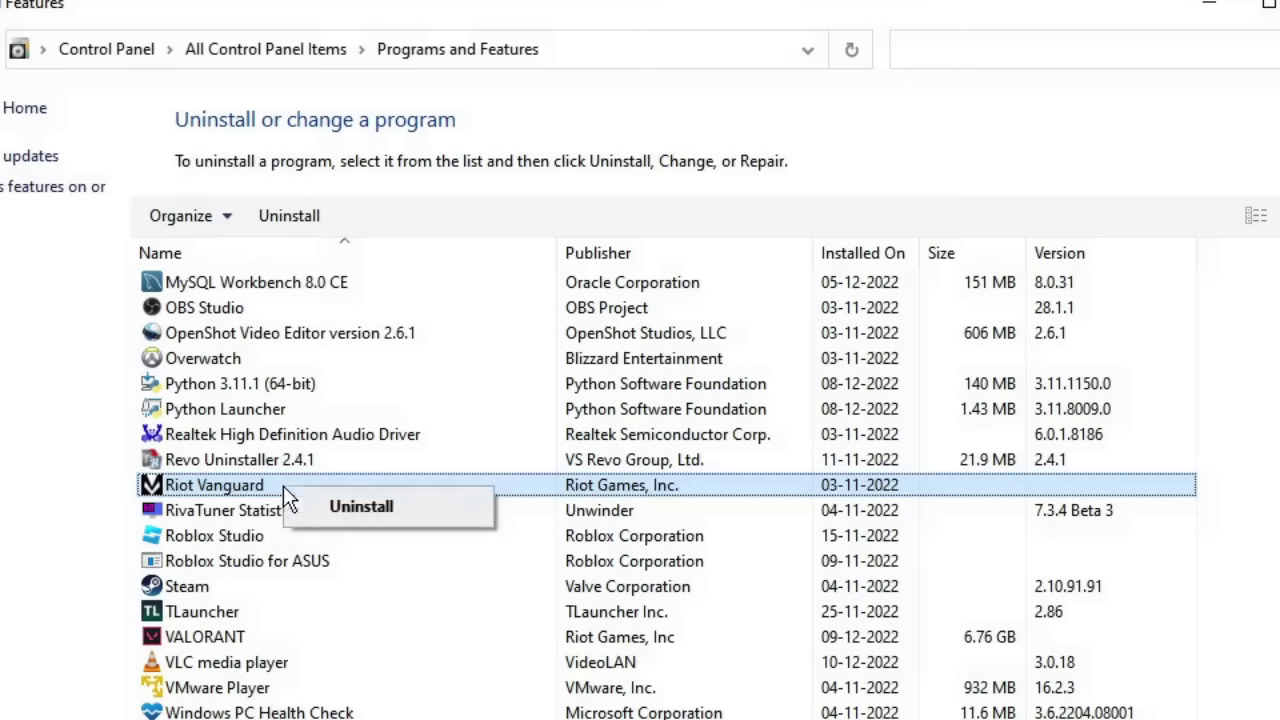
click(343, 510)
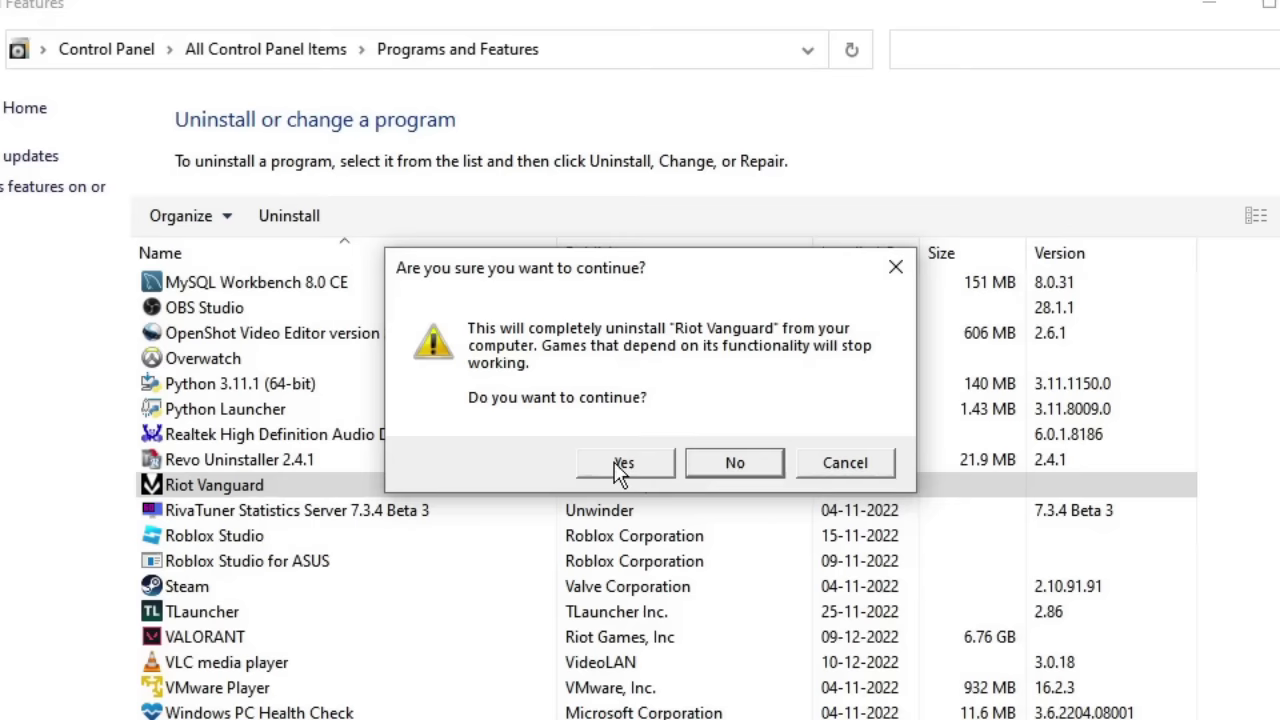
click(621, 459)
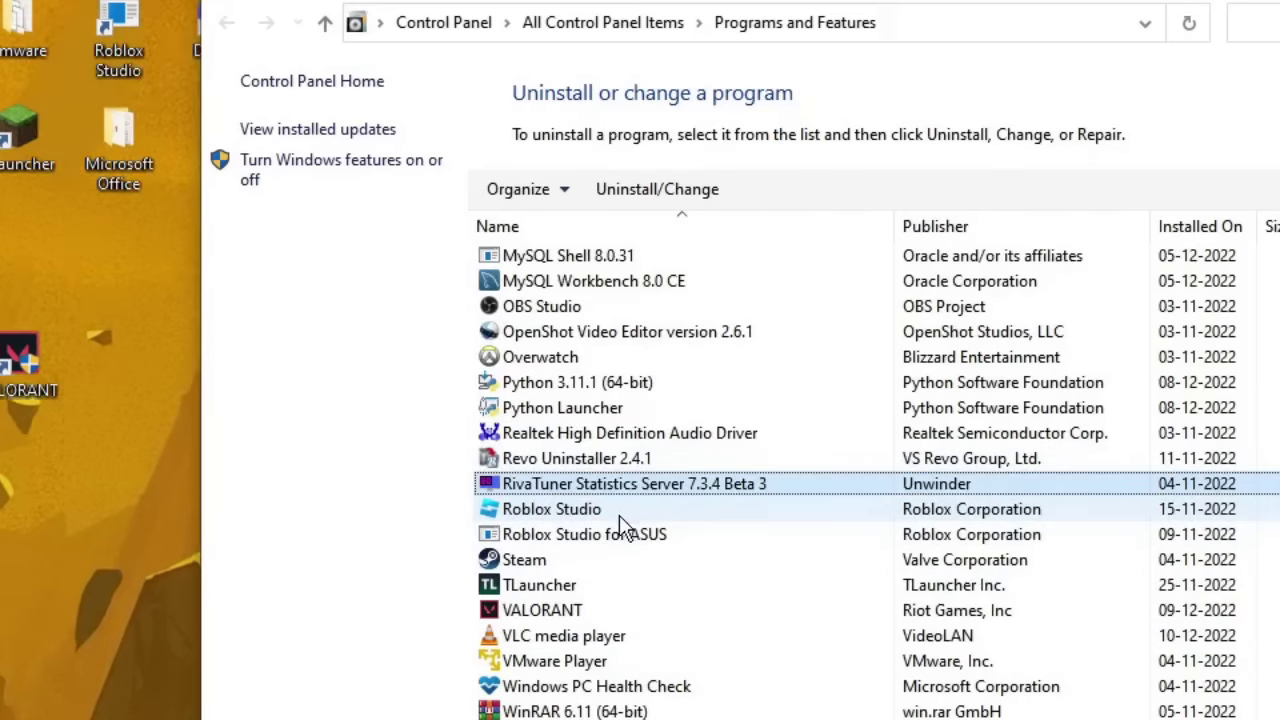
click(282, 542)
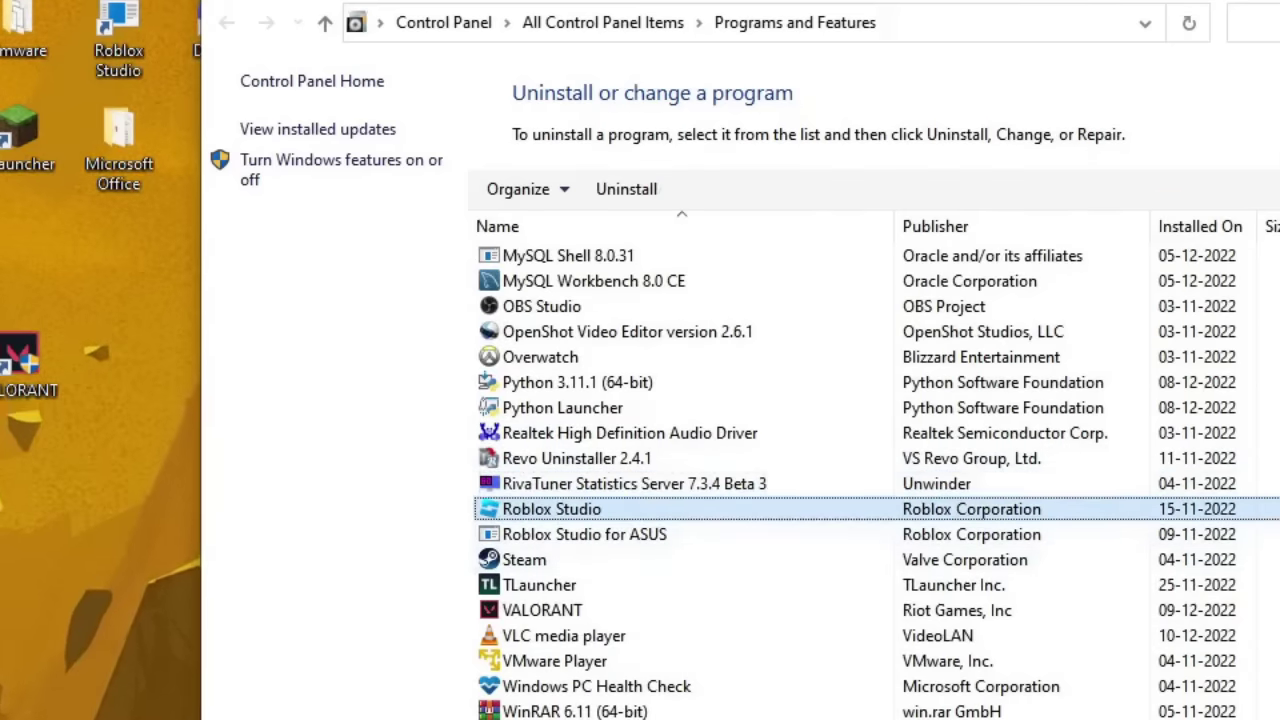